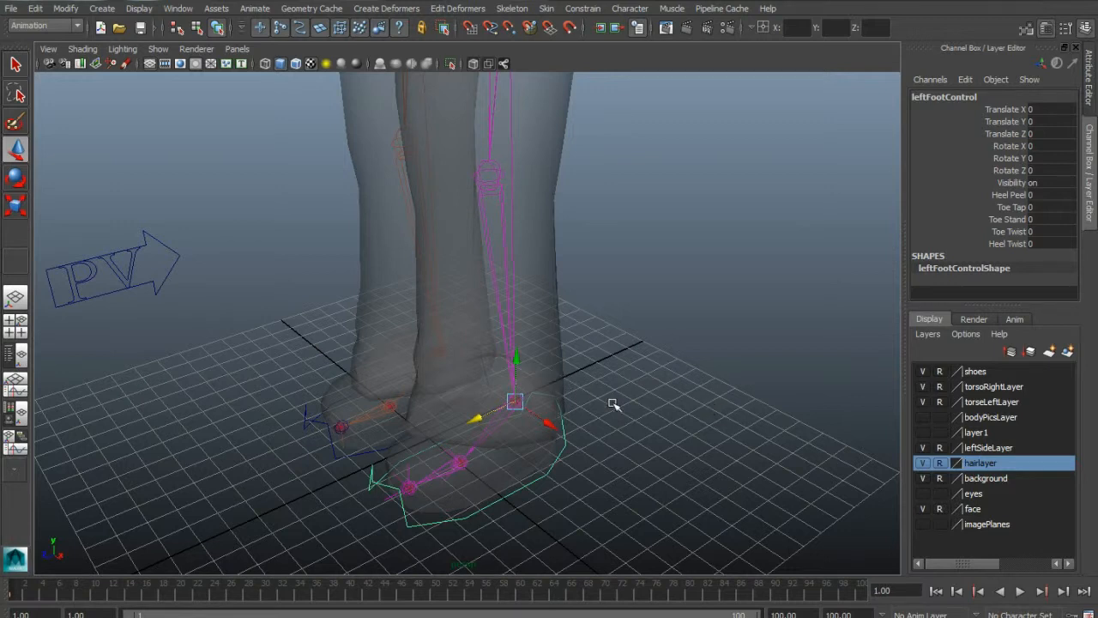
# - Raise the left foot control to about 4.943 in Y and move the PV arrow to test how they drive the knee
pyautogui.moveTo(516, 355); pyautogui.dragTo(445, 408)
pyautogui.click(288, 295)
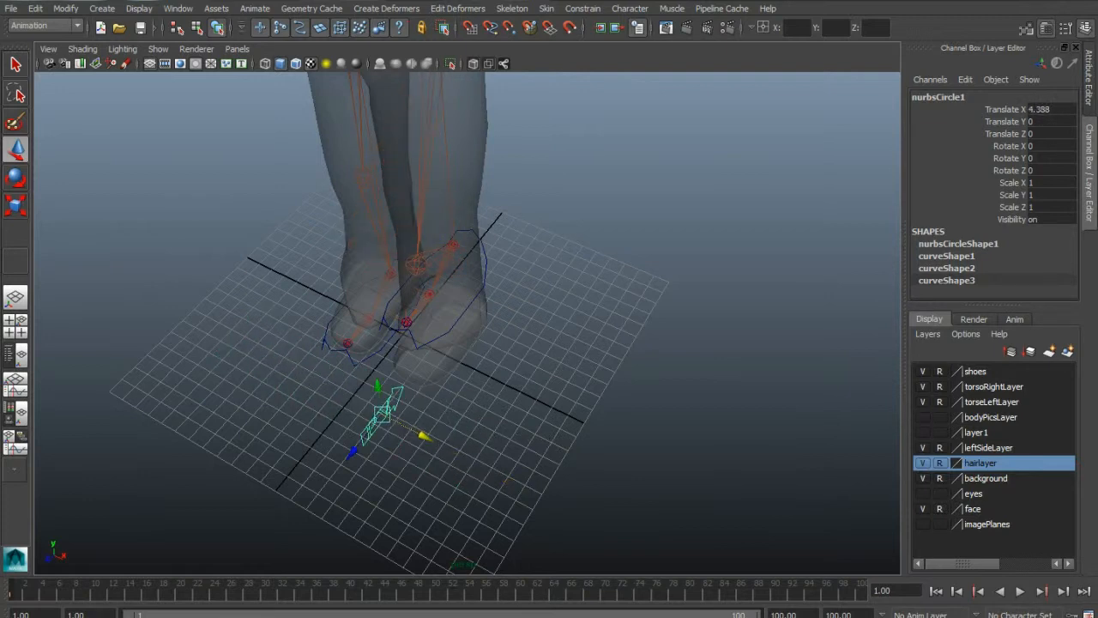
pyautogui.click(484, 263)
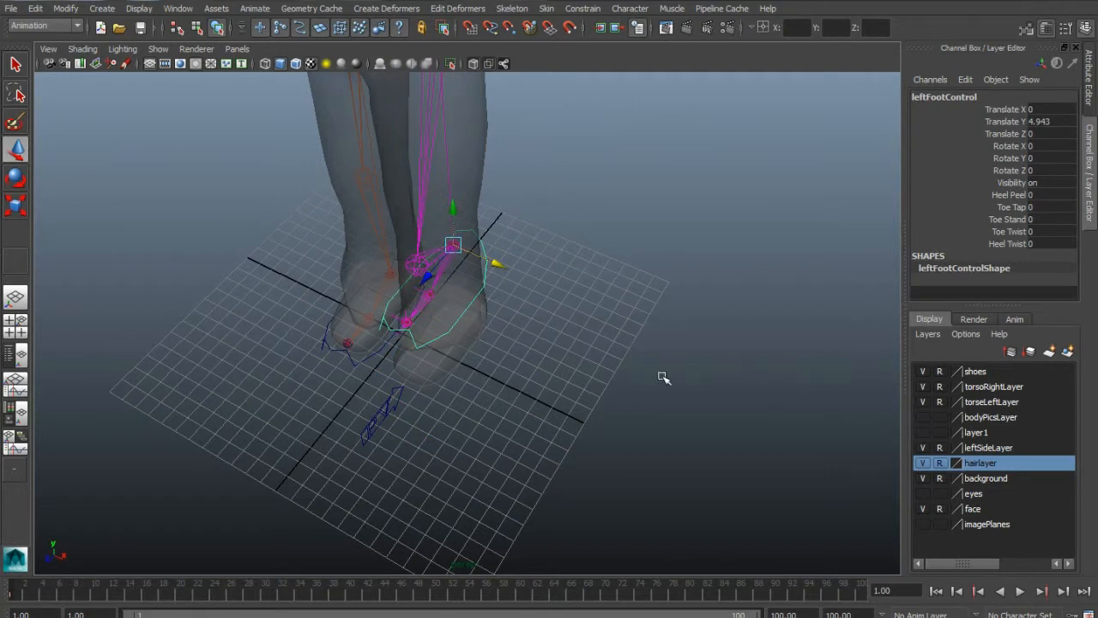
pyautogui.moveTo(664, 387)
pyautogui.keyDown('alt'); pyautogui.mouseDown()
pyautogui.moveTo(554, 360)
pyautogui.moveTo(525, 368)
pyautogui.moveTo(517, 395)
pyautogui.moveTo(544, 419)
pyautogui.moveTo(659, 407)
pyautogui.mouseUp(); pyautogui.keyUp('alt')
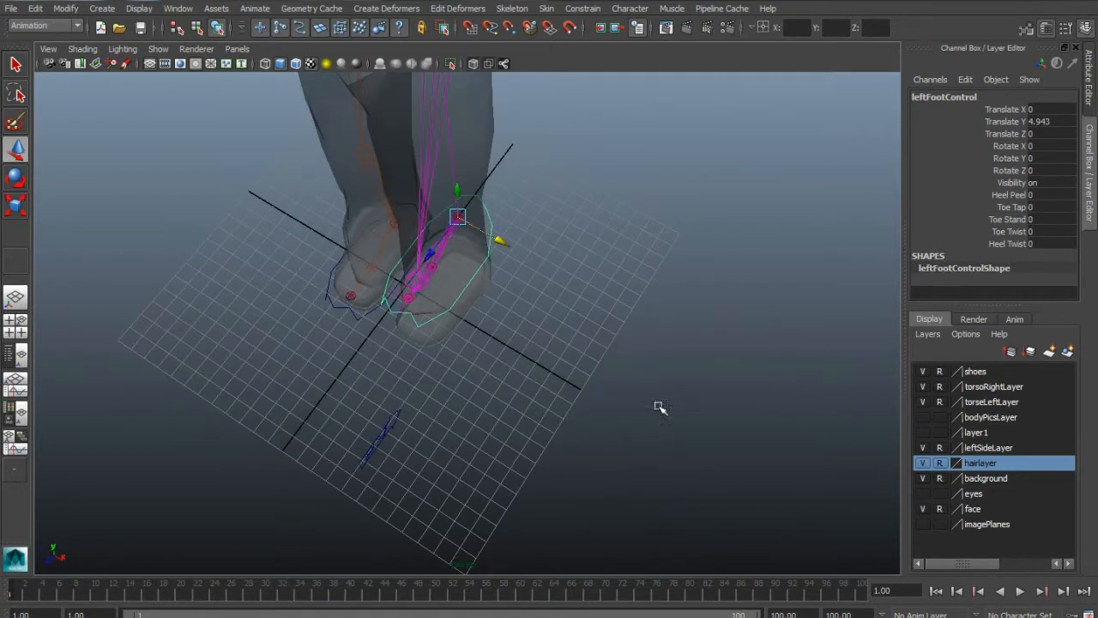
pyautogui.click(392, 426)
pyautogui.moveTo(420, 464); pyautogui.dragTo(459, 416)
# - Undo the test moves of the left foot control and the PV arrow
pyautogui.hotkey('ctrl', 'z')
pyautogui.hotkey('ctrl', 'z')
pyautogui.hotkey('ctrl', 'z')
pyautogui.hotkey('ctrl', 'z')
pyautogui.hotkey('ctrl', 'z')
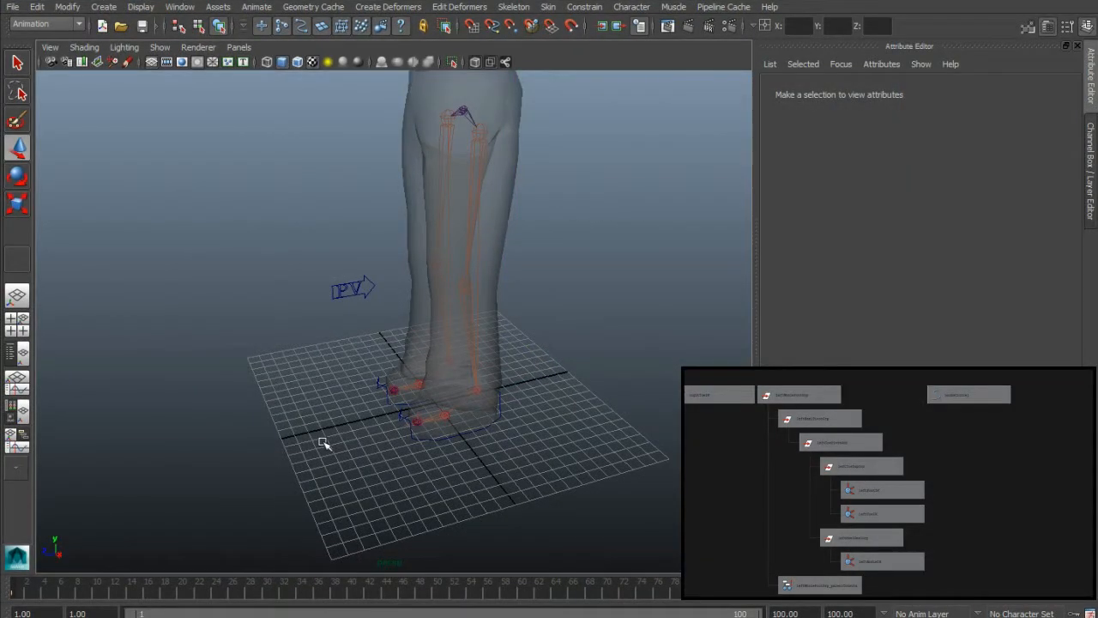
# - Snap the PV arrow curve to the left knee joint and pull it forward along Z in front of the leg
pyautogui.click(360, 292)
pyautogui.keyDown('alt'); pyautogui.moveTo(279, 440); pyautogui.dragTo(544, 460, button='right'); pyautogui.keyUp('alt')
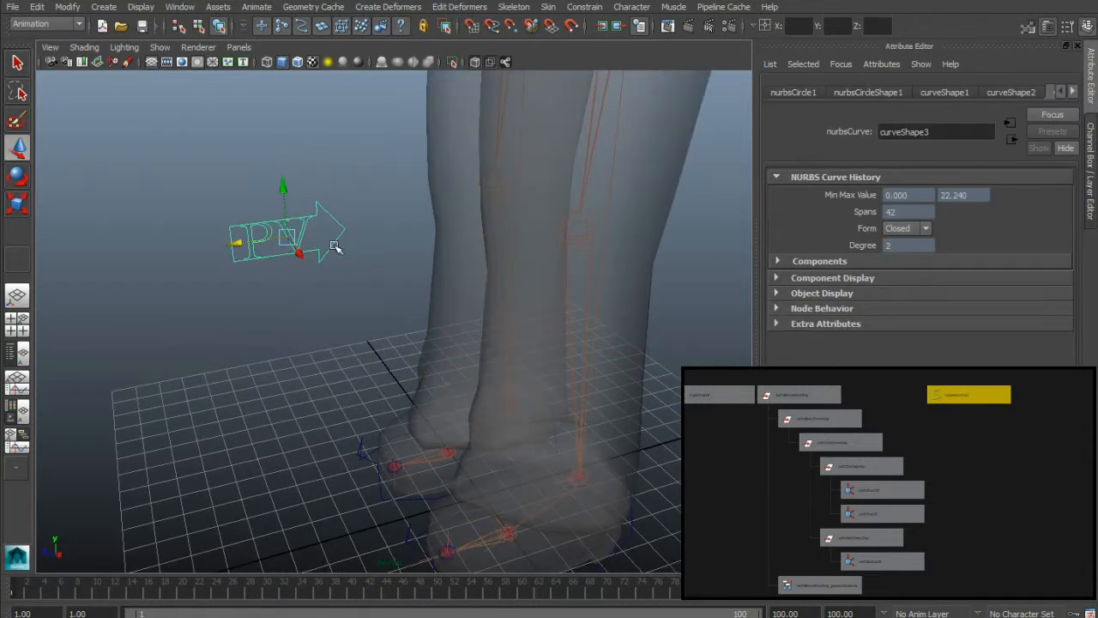
pyautogui.moveTo(273, 469)
pyautogui.keyDown('alt'); pyautogui.mouseDown()
pyautogui.moveTo(369, 497)
pyautogui.moveTo(368, 520)
pyautogui.moveTo(280, 474)
pyautogui.mouseUp(); pyautogui.keyUp('alt')
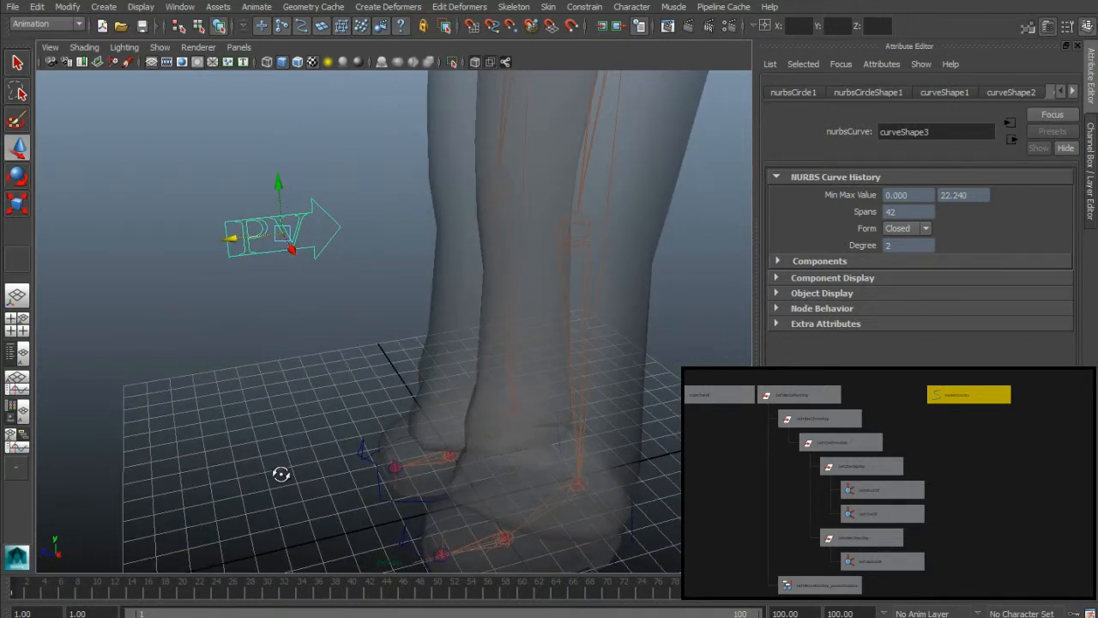
pyautogui.keyDown('alt'); pyautogui.moveTo(285, 470); pyautogui.dragTo(263, 454, button='middle'); pyautogui.keyUp('alt')
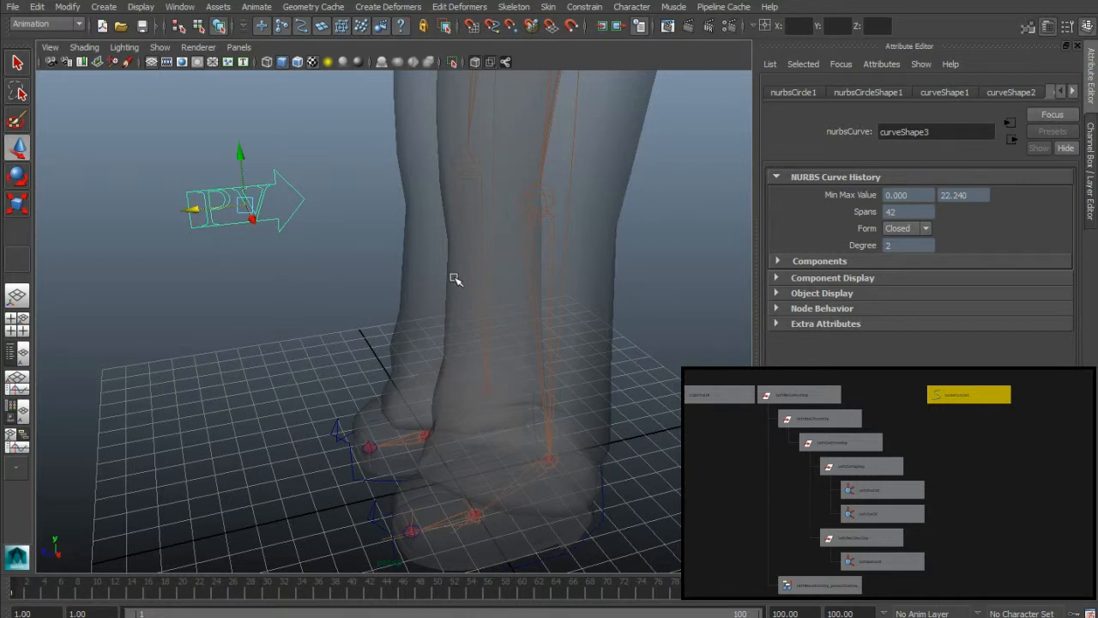
pyautogui.press('v')
pyautogui.moveTo(244, 207); pyautogui.dragTo(539, 213)
pyautogui.keyDown('alt'); pyautogui.moveTo(343, 386); pyautogui.dragTo(456, 490); pyautogui.keyUp('alt')
pyautogui.press('v')
pyautogui.moveTo(388, 167); pyautogui.dragTo(460, 483)
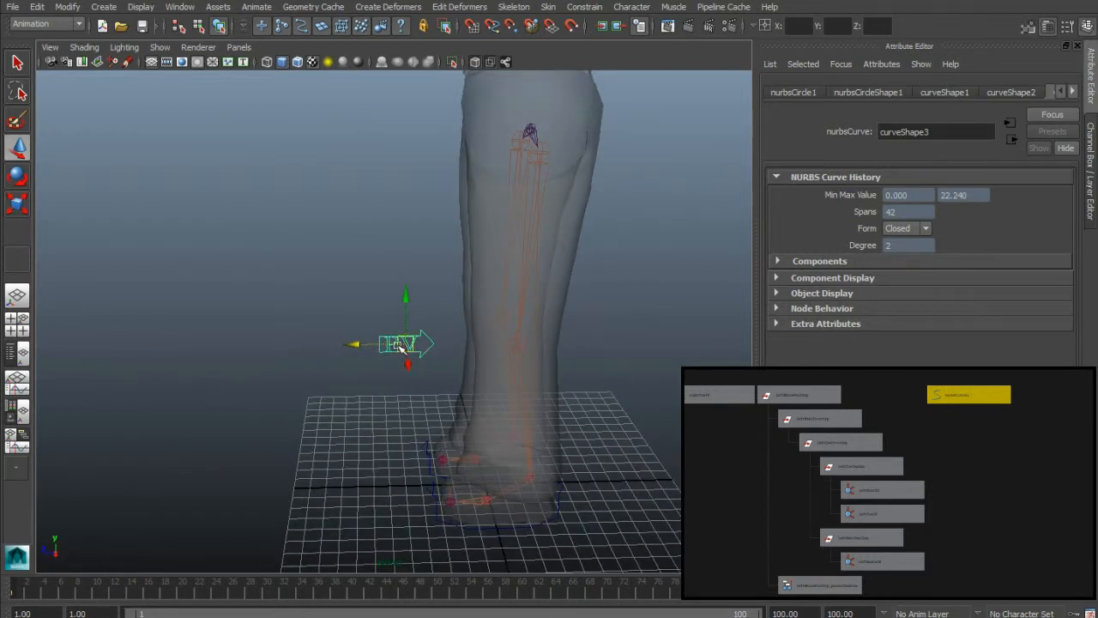
pyautogui.moveTo(353, 344)
pyautogui.mouseDown()
pyautogui.moveTo(306, 343)
pyautogui.moveTo(333, 344)
pyautogui.mouseUp()
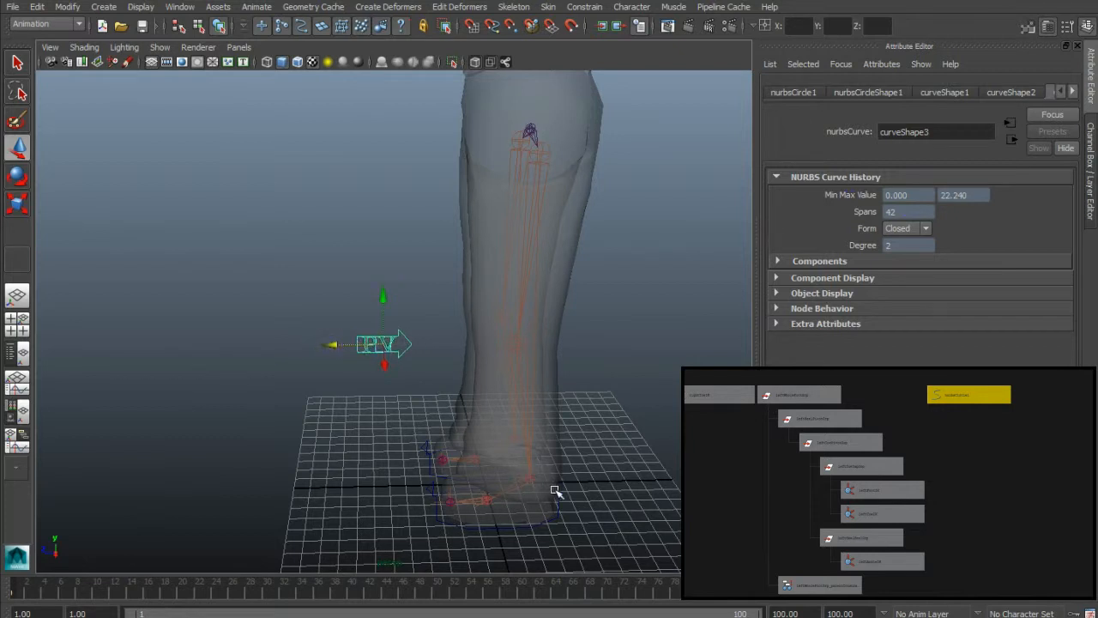
# - Raise the left foot control to check the bent knee's clearance from the PV arrow, and undo the move
pyautogui.click(555, 490)
pyautogui.moveTo(534, 434); pyautogui.dragTo(528, 351)
pyautogui.keyDown('alt'); pyautogui.moveTo(380, 444); pyautogui.dragTo(275, 345); pyautogui.keyUp('alt')
pyautogui.hotkey('ctrl', 'z')
# - Move the PV arrow farther in front of the left knee, to about -4.71 in Translate Z
pyautogui.click(384, 350)
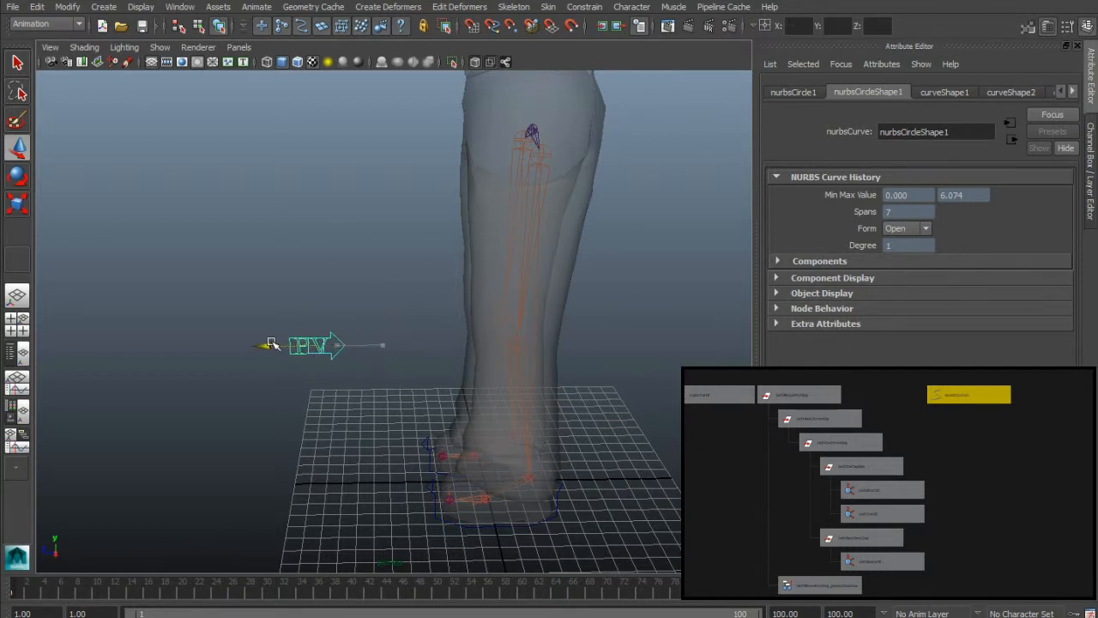
pyautogui.keyDown('alt'); pyautogui.moveTo(380, 481); pyautogui.dragTo(437, 490); pyautogui.keyUp('alt')
pyautogui.hotkey('ctrl', 'a')
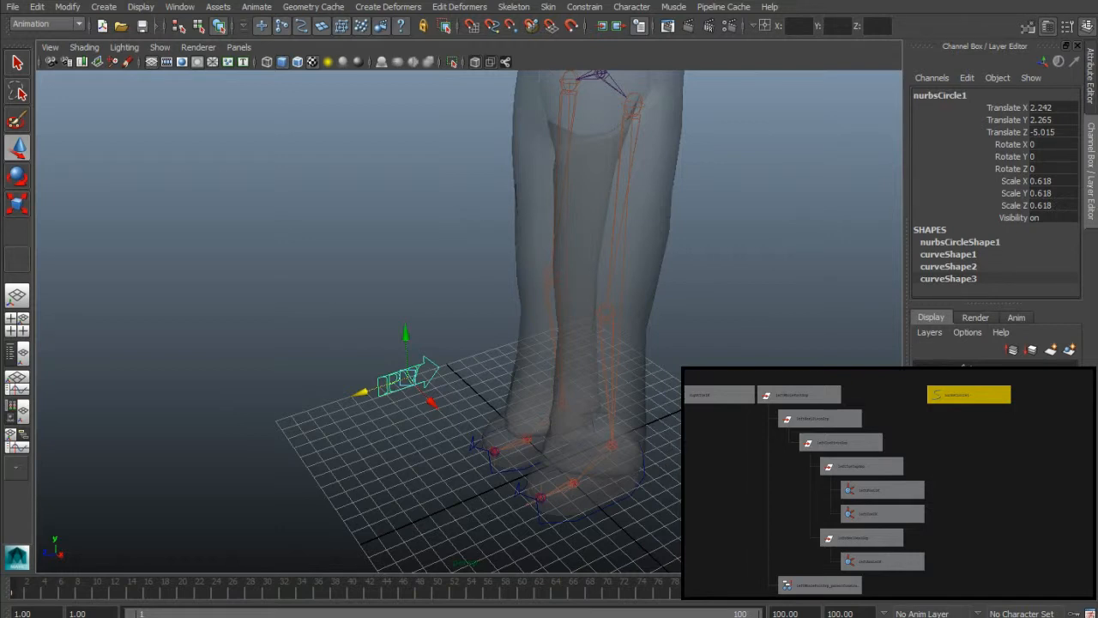
pyautogui.moveTo(368, 392); pyautogui.dragTo(357, 395)
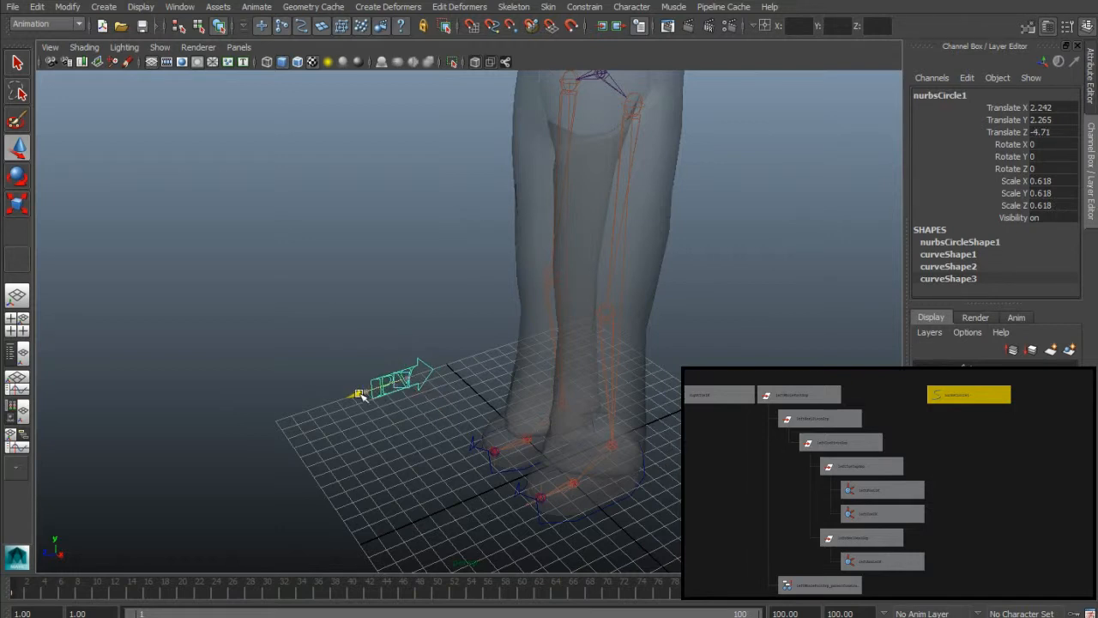
pyautogui.keyDown('alt'); pyautogui.moveTo(738, 456); pyautogui.dragTo(699, 450); pyautogui.keyUp('alt')
pyautogui.keyDown('alt'); pyautogui.moveTo(703, 480); pyautogui.dragTo(684, 432, button='middle'); pyautogui.keyUp('alt')
pyautogui.keyDown('alt'); pyautogui.moveTo(683, 433); pyautogui.dragTo(738, 445); pyautogui.keyUp('alt')
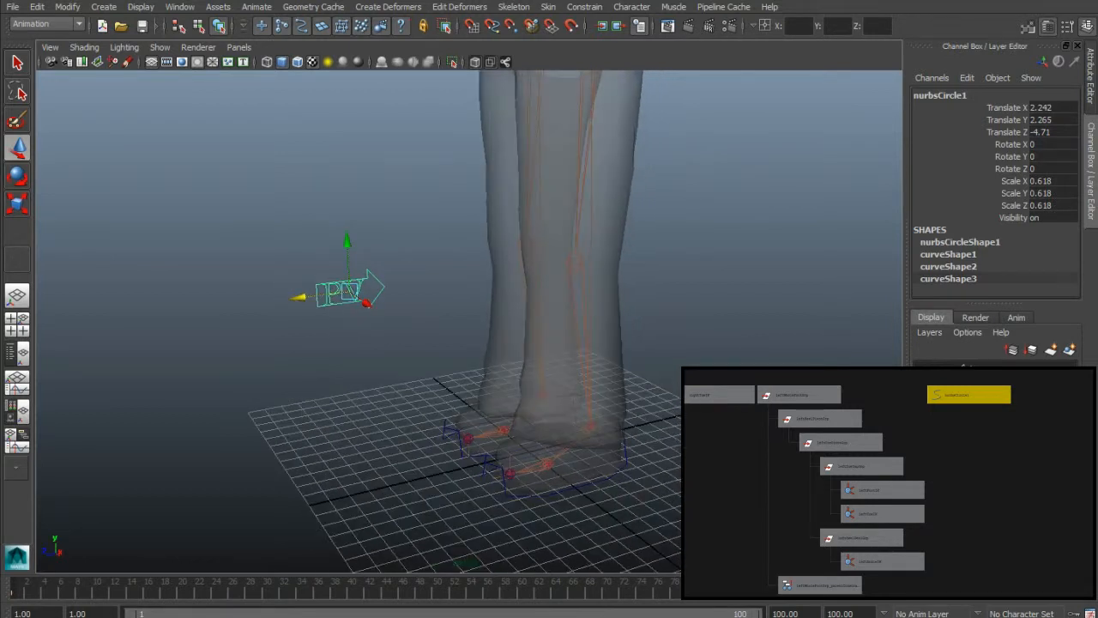
# - Freeze the PV arrow's transformations and delete its history
pyautogui.click(67, 7)
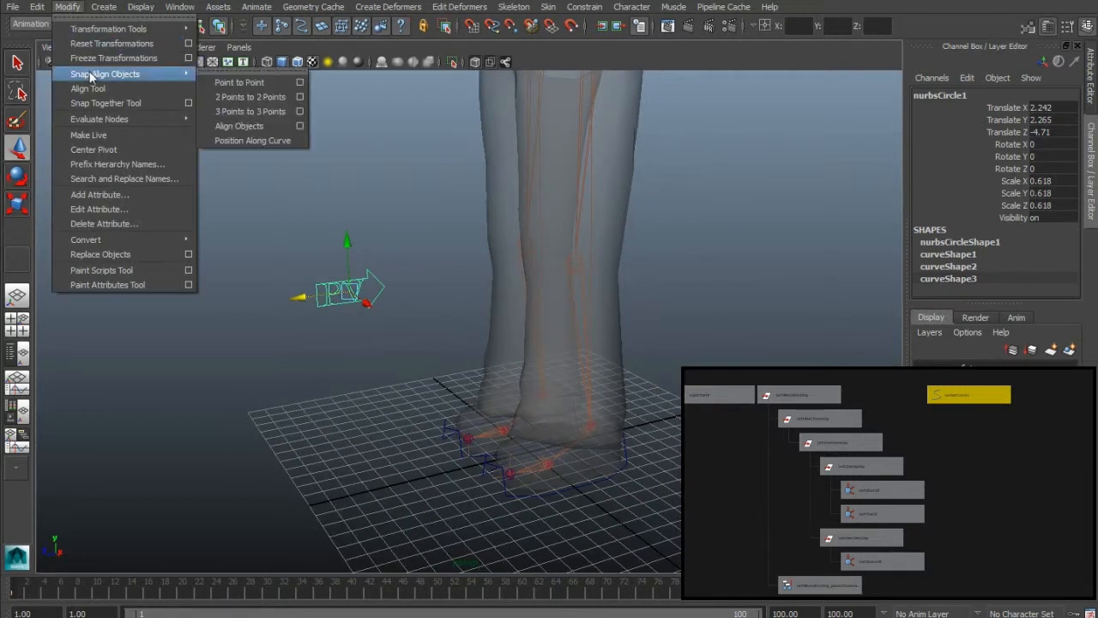
pyautogui.click(94, 58)
pyautogui.click(37, 7)
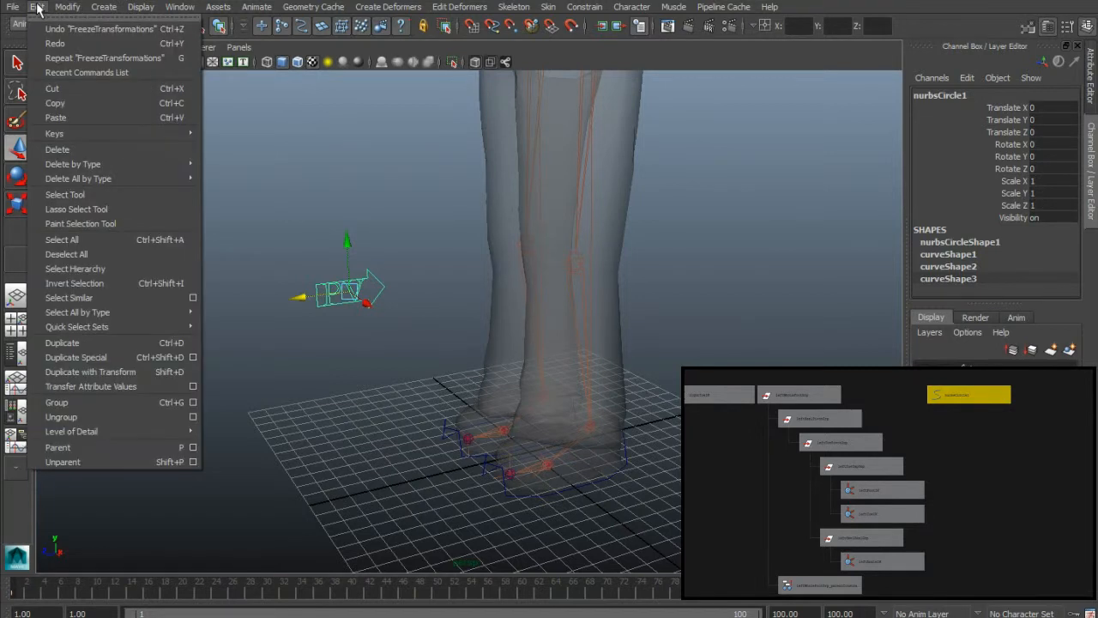
pyautogui.moveTo(115, 164)
pyautogui.click(271, 171)
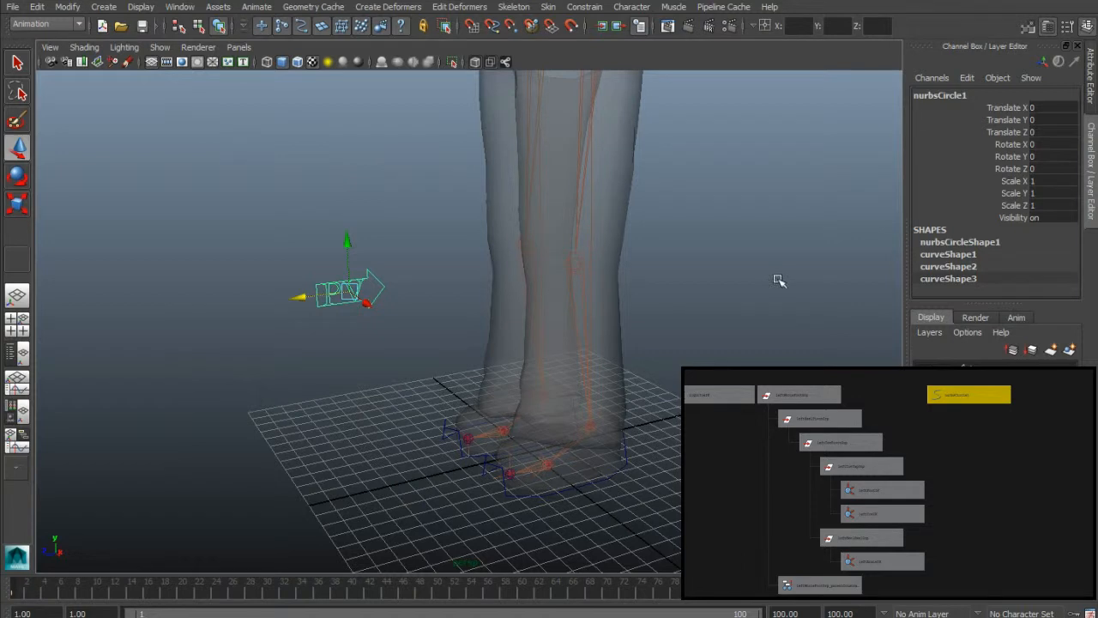
# - Apply a Pole Vector constraint from the PV arrow to the left ankle IK handle
pyautogui.moveTo(627, 476)
pyautogui.keyDown('alt'); pyautogui.mouseDown()
pyautogui.moveTo(677, 480)
pyautogui.moveTo(615, 493)
pyautogui.mouseUp(); pyautogui.keyUp('alt')
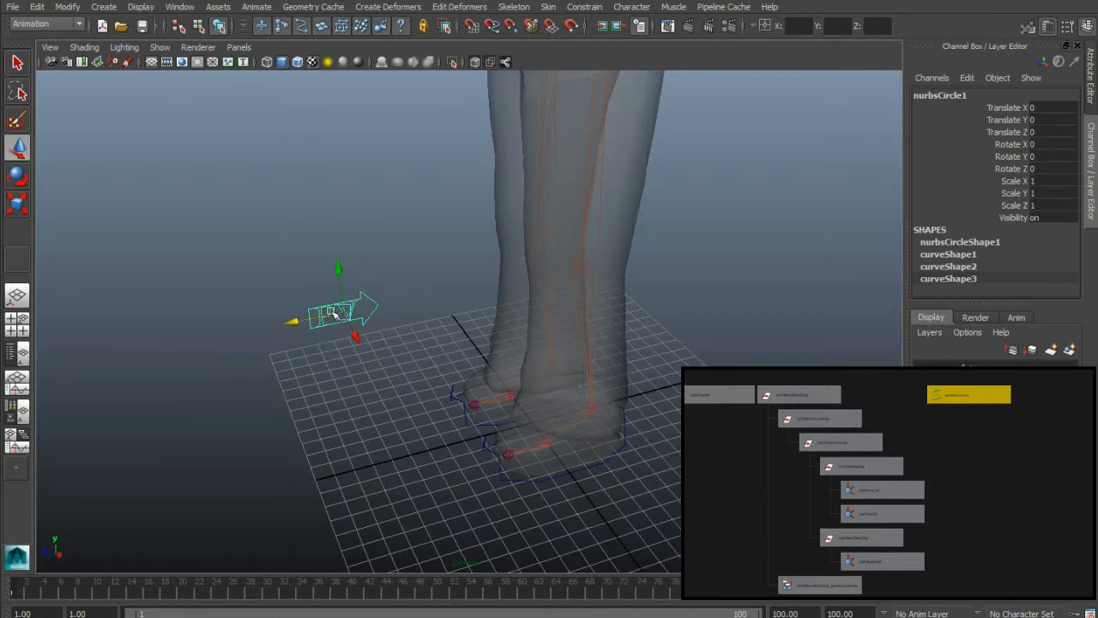
pyautogui.keyDown('alt'); pyautogui.moveTo(614, 474); pyautogui.dragTo(614, 394); pyautogui.keyUp('alt')
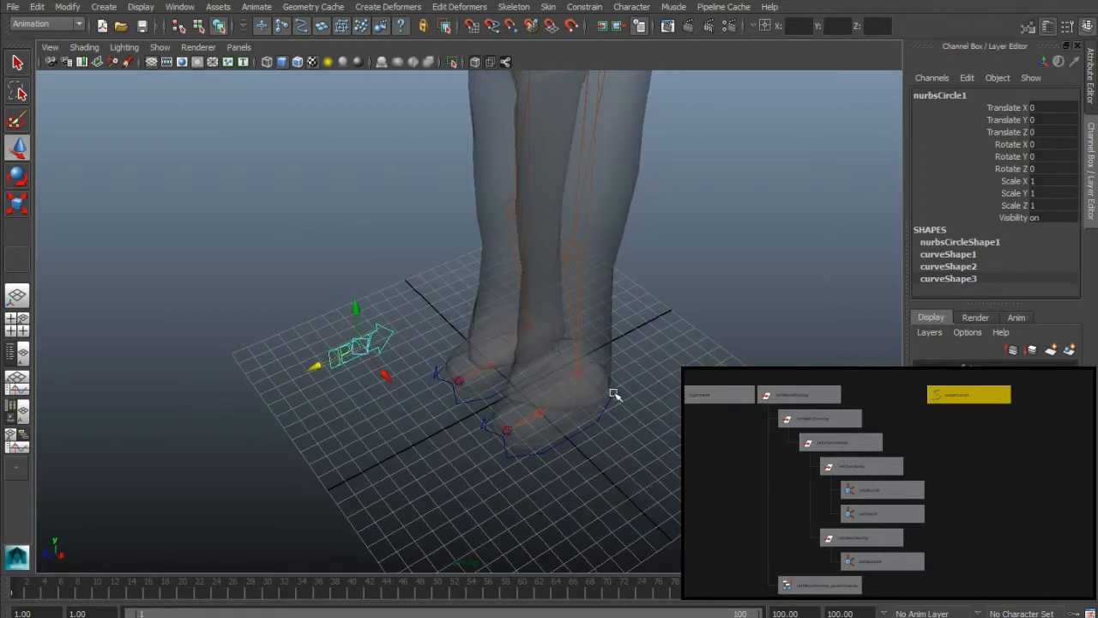
pyautogui.click(589, 380)
pyautogui.keyDown('alt'); pyautogui.moveTo(687, 403); pyautogui.dragTo(675, 375); pyautogui.keyUp('alt')
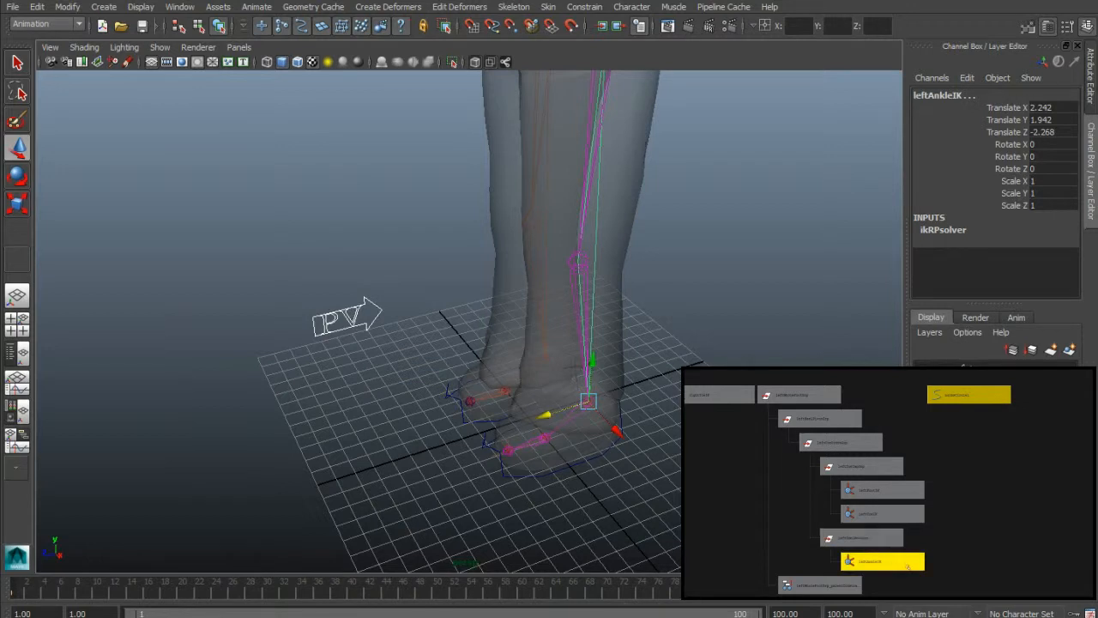
pyautogui.click(585, 7)
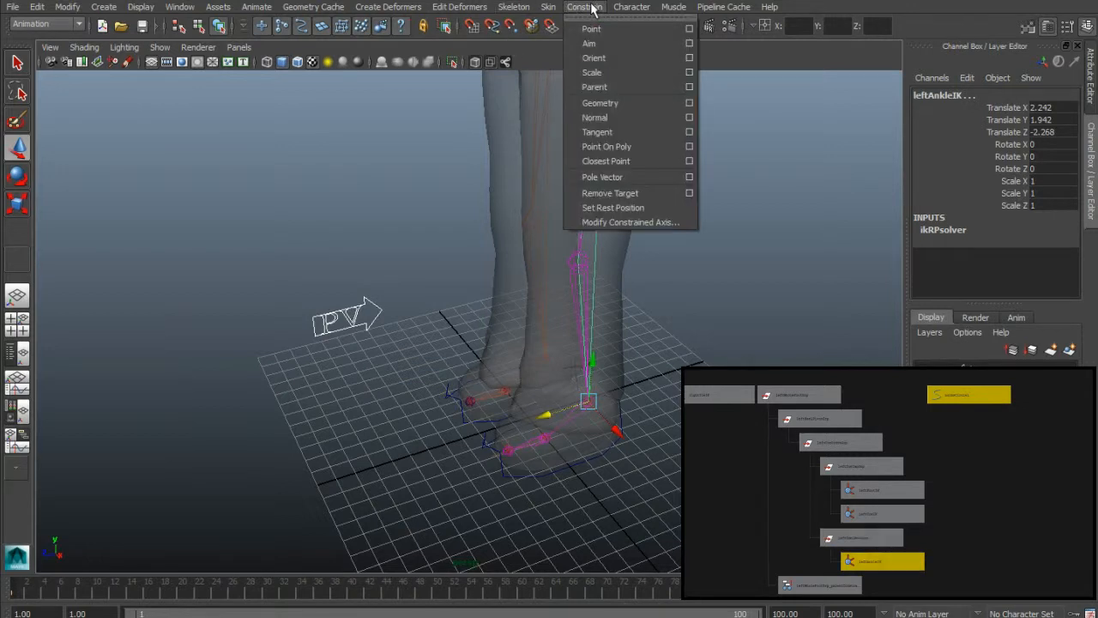
pyautogui.click(611, 176)
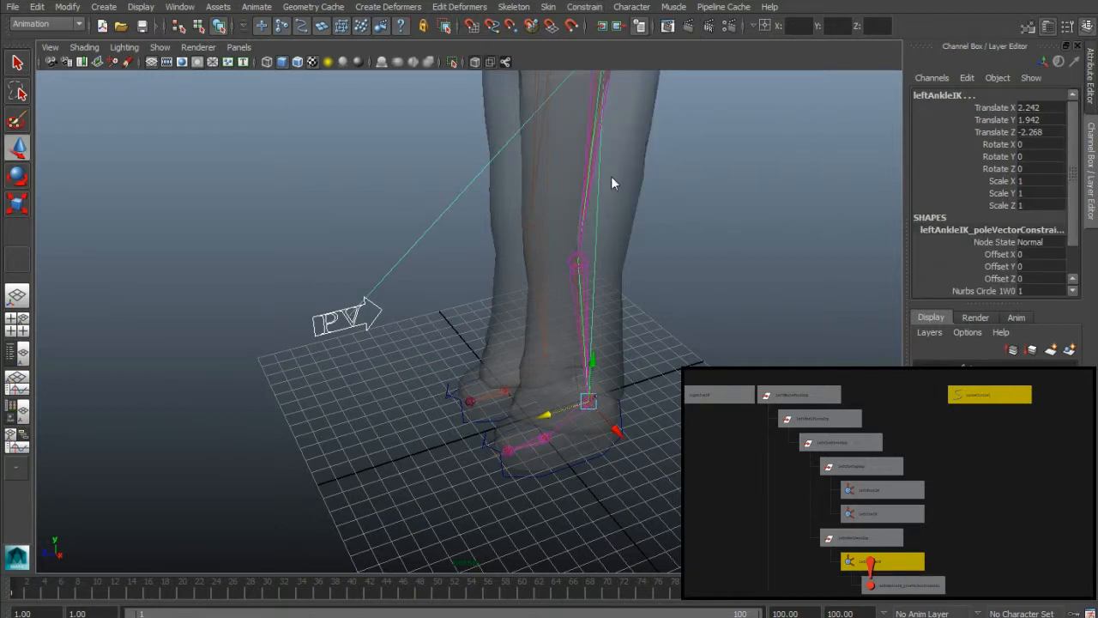
pyautogui.click(725, 307)
pyautogui.keyDown('alt'); pyautogui.moveTo(725, 307); pyautogui.dragTo(675, 421); pyautogui.keyUp('alt')
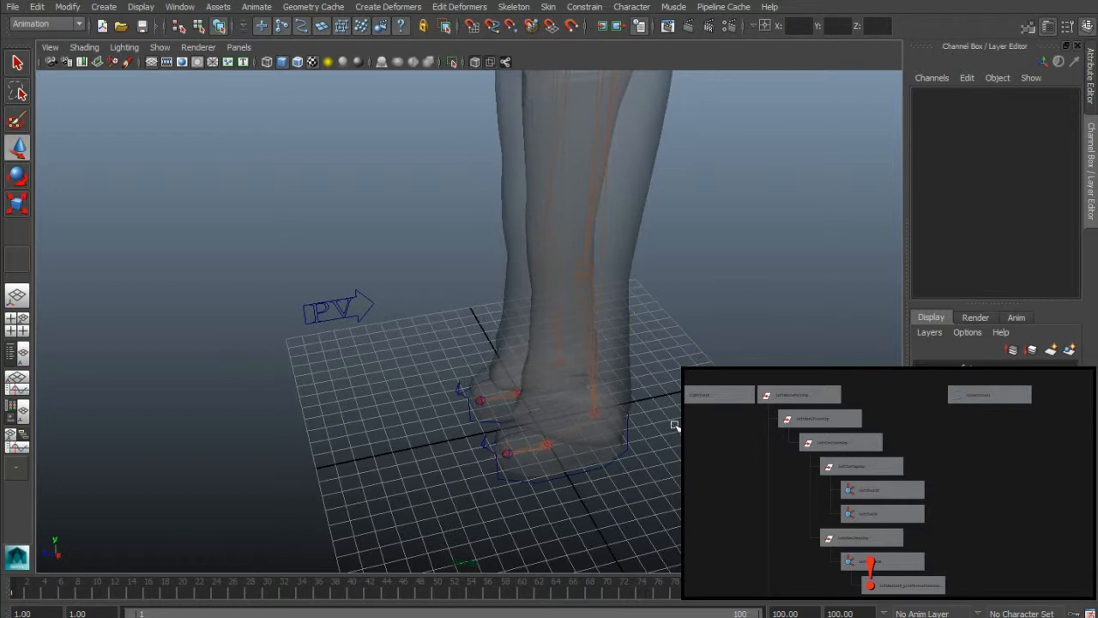
# - Raise the left foot control to about 6.905 in Y and move the PV arrow to about 8.643 in X to test the constraint
pyautogui.click(629, 426)
pyautogui.moveTo(605, 375); pyautogui.dragTo(578, 273)
pyautogui.keyDown('alt'); pyautogui.moveTo(409, 403); pyautogui.dragTo(520, 407); pyautogui.keyUp('alt')
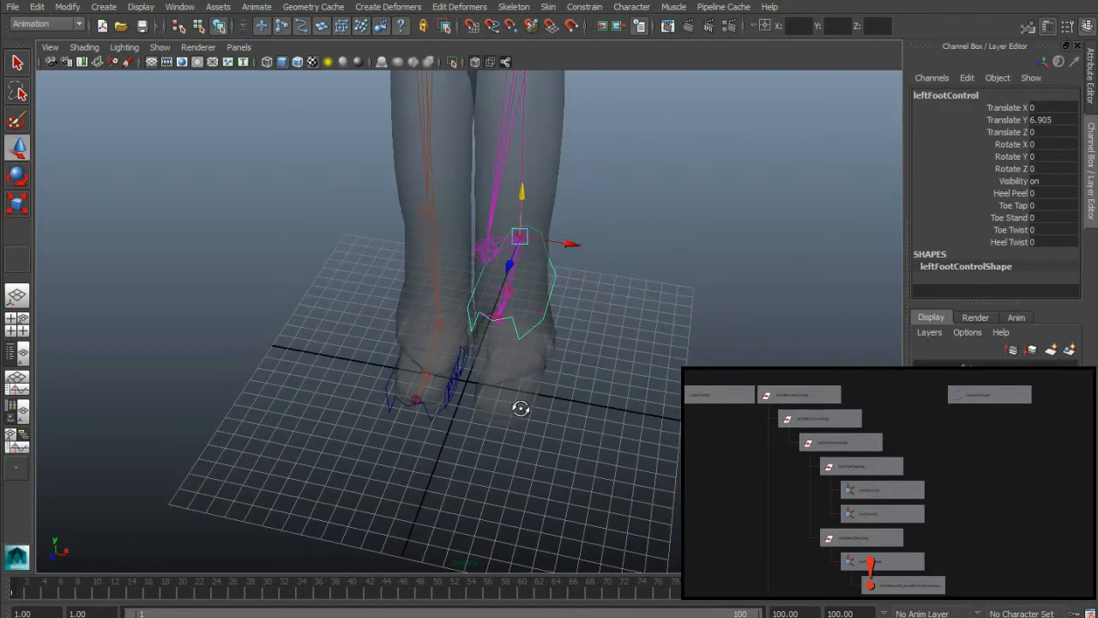
pyautogui.click(455, 383)
pyautogui.click(586, 399)
pyautogui.click(458, 384)
pyautogui.keyDown('alt'); pyautogui.moveTo(525, 453); pyautogui.dragTo(515, 486); pyautogui.keyUp('alt')
pyautogui.moveTo(483, 424); pyautogui.dragTo(646, 482)
pyautogui.keyDown('alt'); pyautogui.moveTo(593, 453); pyautogui.dragTo(563, 421); pyautogui.keyUp('alt')
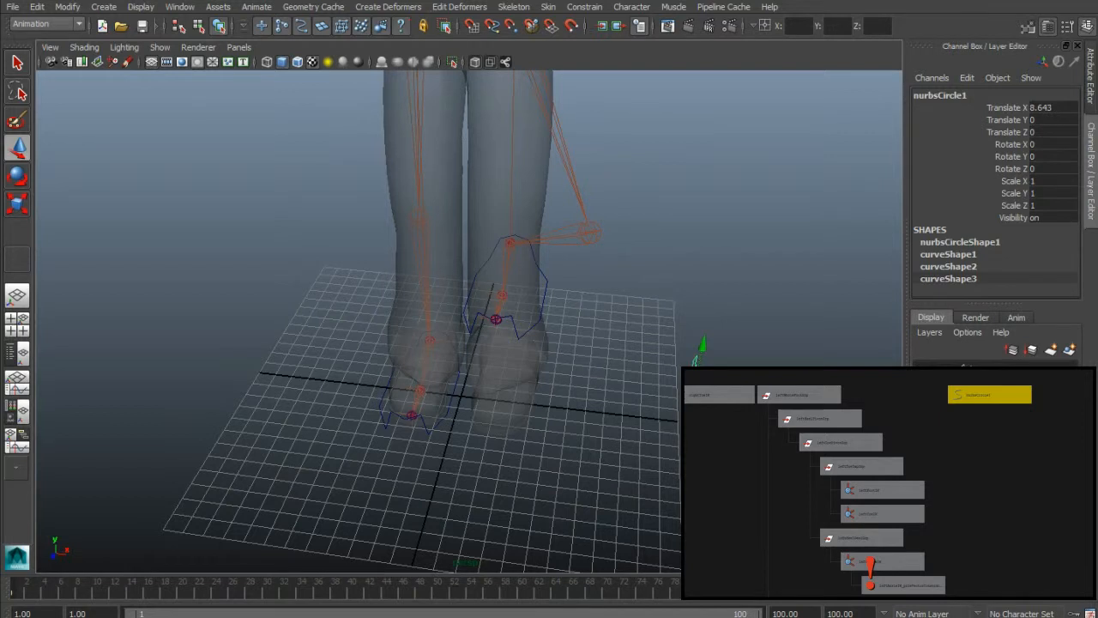
# - Undo the test moves so the PV arrow and left foot control are back at zero translation
pyautogui.hotkey('ctrl', 'z')
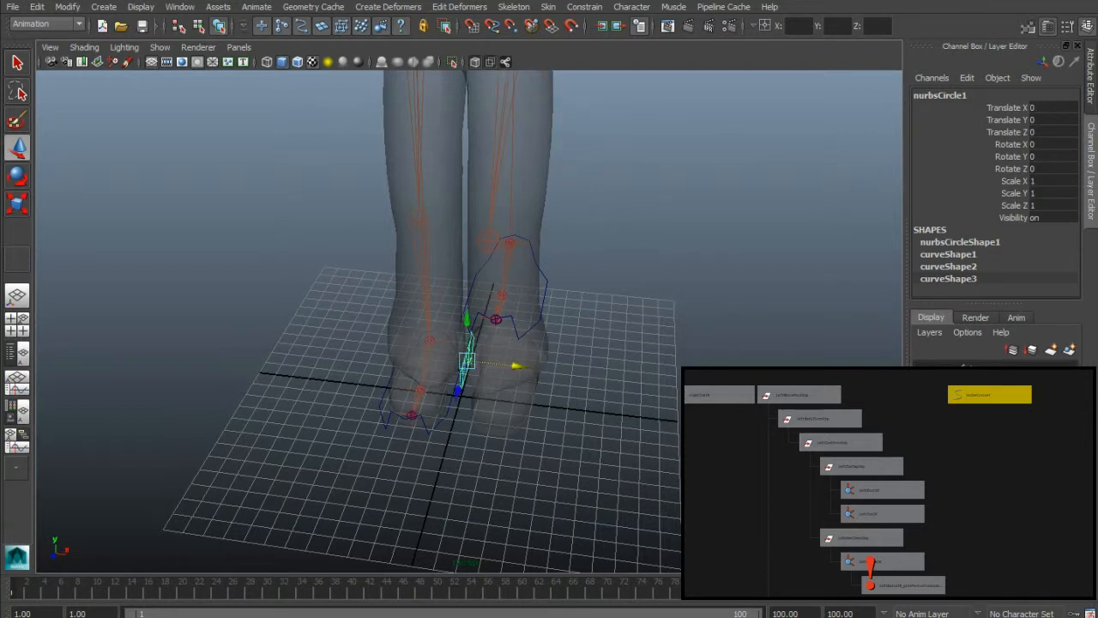
pyautogui.hotkey('ctrl', 'z')
pyautogui.hotkey('ctrl', 'z')
pyautogui.hotkey('ctrl', 'z')
pyautogui.hotkey('ctrl', 'z')
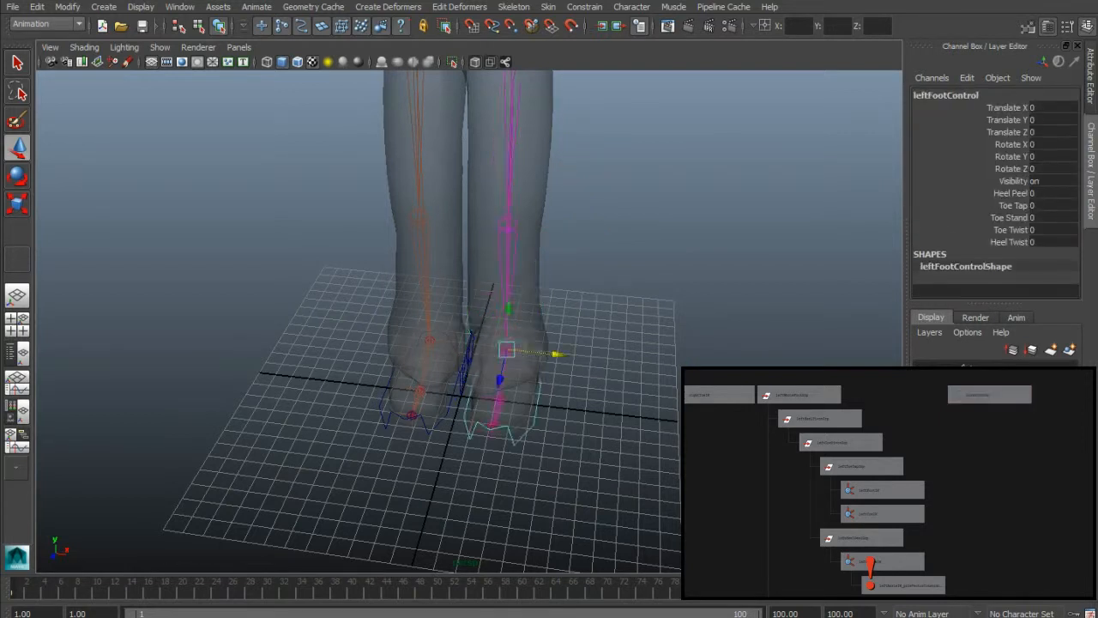
# - Move the root joint forward to about 5.824 in Translate Z to test the leg against the PV arrow
pyautogui.keyDown('alt'); pyautogui.moveTo(635, 394); pyautogui.dragTo(644, 358); pyautogui.keyUp('alt')
pyautogui.keyDown('alt'); pyautogui.moveTo(644, 358); pyautogui.dragTo(652, 463, button='middle'); pyautogui.keyUp('alt')
pyautogui.keyDown('alt'); pyautogui.moveTo(652, 462); pyautogui.dragTo(675, 445); pyautogui.keyUp('alt')
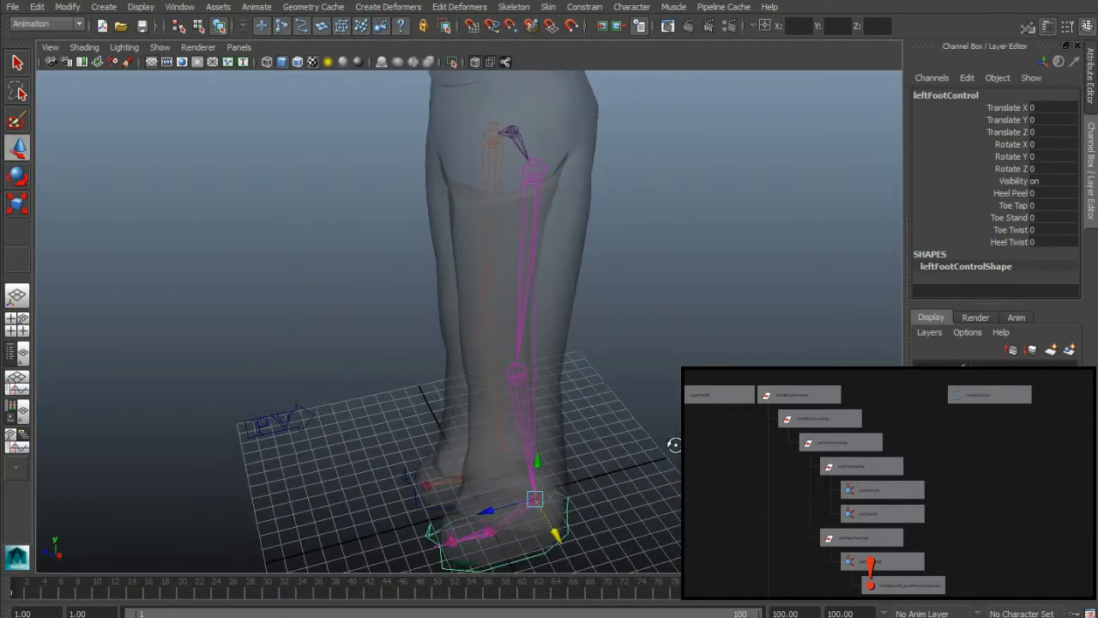
pyautogui.click(513, 131)
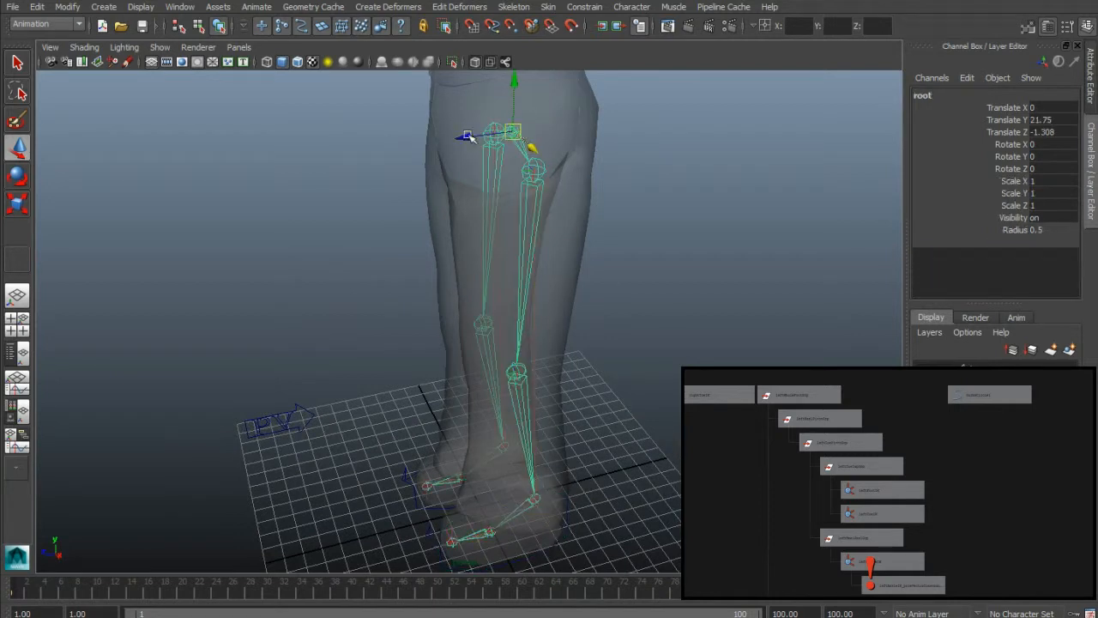
pyautogui.moveTo(461, 137); pyautogui.dragTo(677, 423)
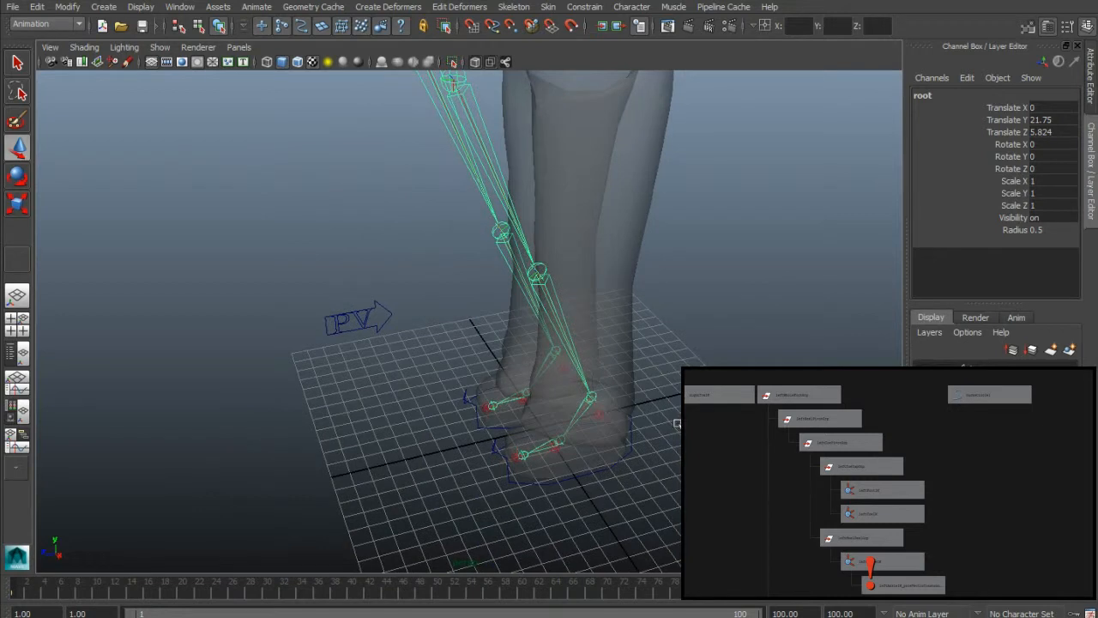
# - Move the left foot control forward and up toward the PV arrow to test the knee bend
pyautogui.click(631, 439)
pyautogui.click(633, 442)
pyautogui.moveTo(559, 429); pyautogui.dragTo(337, 401)
pyautogui.moveTo(399, 421); pyautogui.dragTo(419, 339)
pyautogui.keyDown('alt'); pyautogui.moveTo(515, 369); pyautogui.dragTo(506, 407); pyautogui.keyUp('alt')
pyautogui.keyDown('alt'); pyautogui.moveTo(506, 407); pyautogui.dragTo(565, 434, button='middle'); pyautogui.keyUp('alt')
# - Move the right foot control forward beside the left one, to about 11.584 in Translate Z
pyautogui.click(507, 128)
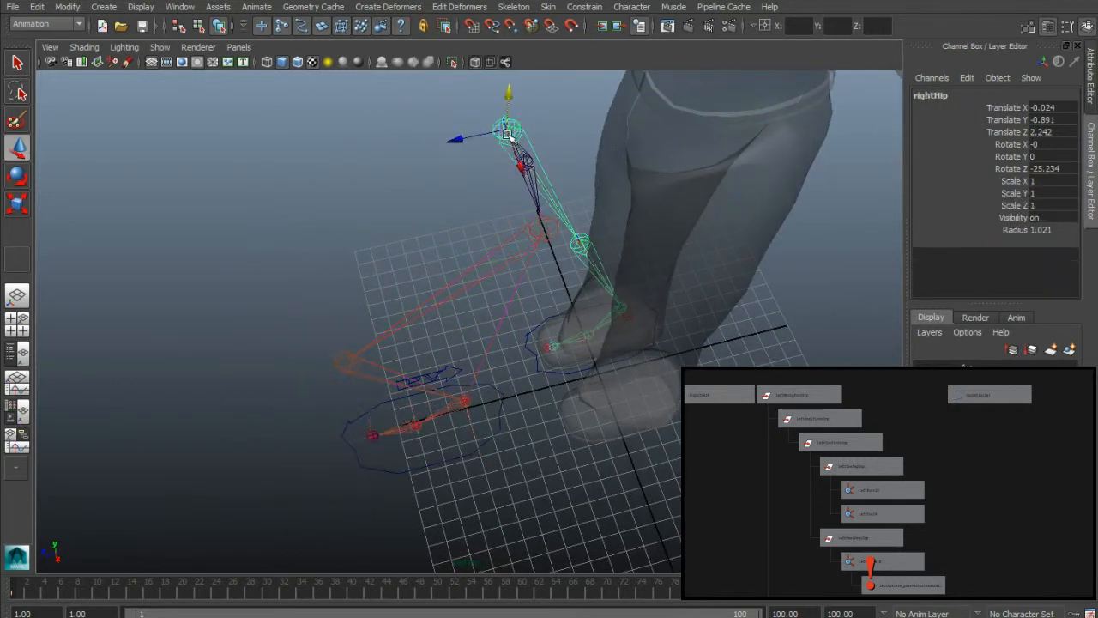
pyautogui.click(526, 161)
pyautogui.click(646, 353)
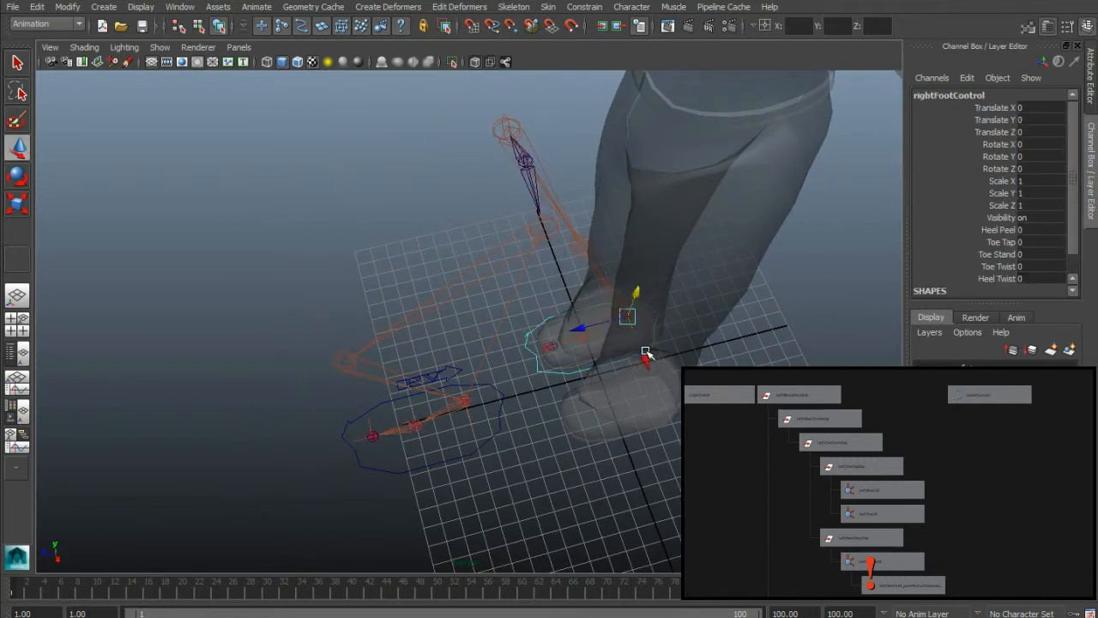
pyautogui.moveTo(594, 336); pyautogui.dragTo(375, 336)
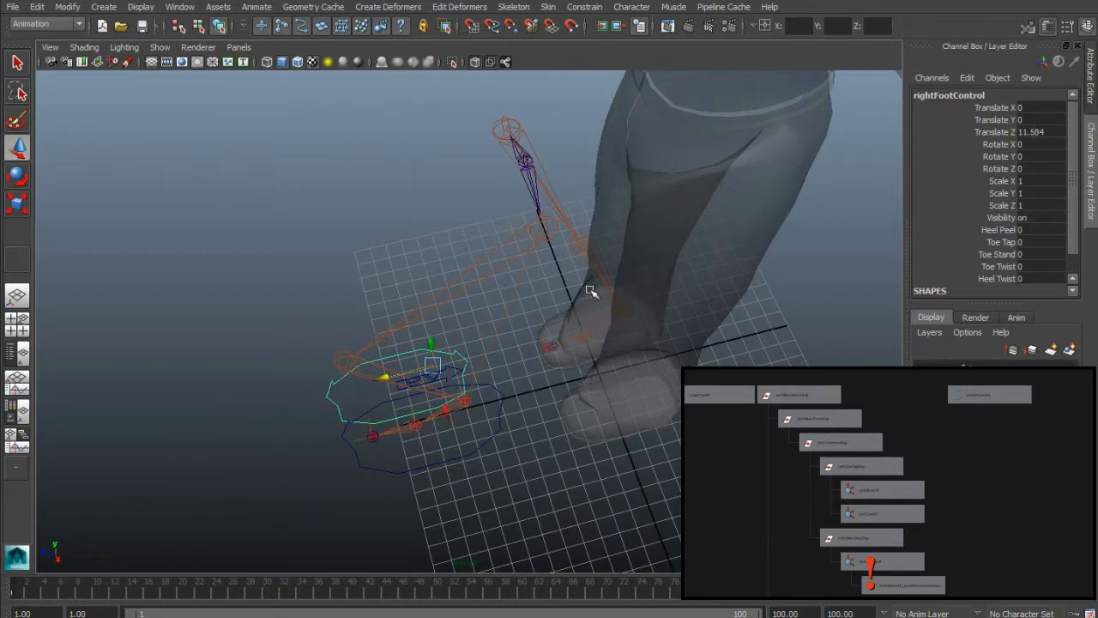
# - Move the root joint past the PV arrow to about 15.976 in Translate Z and inspect the left knee's direction
pyautogui.click(526, 163)
pyautogui.moveTo(483, 182); pyautogui.dragTo(184, 235)
pyautogui.keyDown('alt'); pyautogui.moveTo(595, 518); pyautogui.dragTo(498, 429); pyautogui.keyUp('alt')
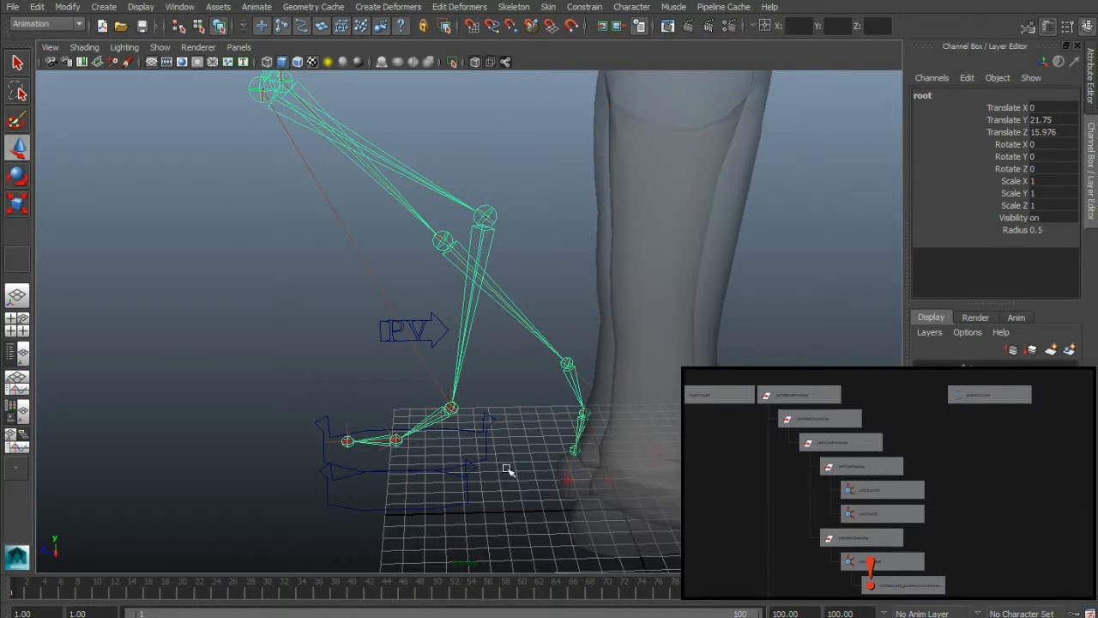
# - Undo the test moves of the root joint and both foot controls
pyautogui.hotkey('ctrl', 'z')
pyautogui.hotkey('ctrl', 'z')
pyautogui.hotkey('ctrl', 'z')
pyautogui.hotkey('ctrl', 'z')
pyautogui.hotkey('ctrl', 'z')
pyautogui.hotkey('ctrl', 'z')
pyautogui.hotkey('ctrl', 'z')
pyautogui.hotkey('ctrl', 'z')
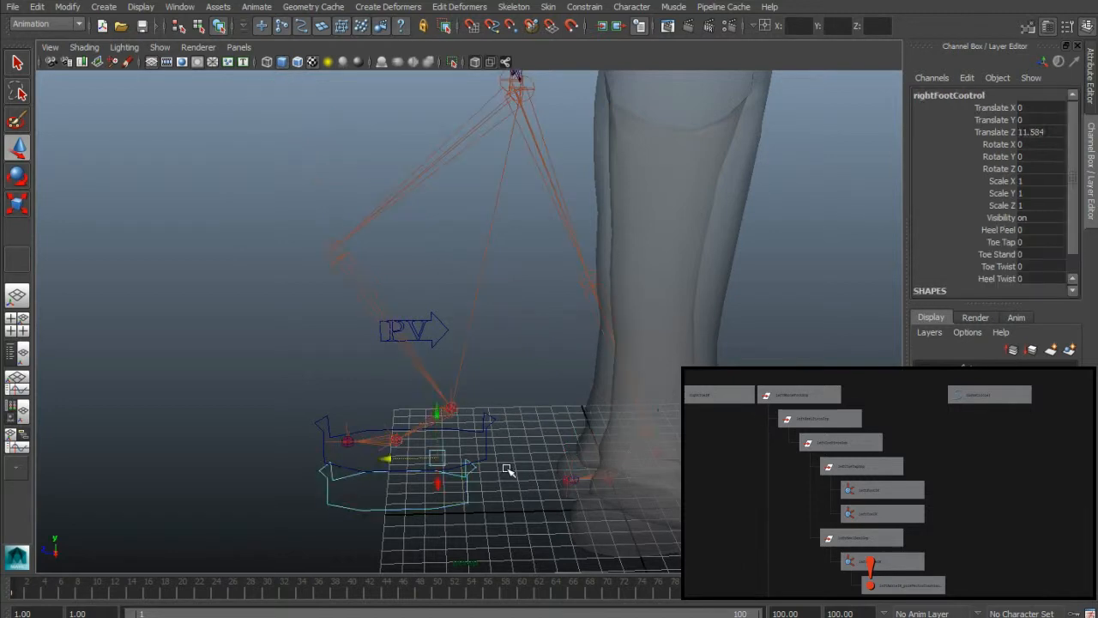
pyautogui.hotkey('ctrl', 'z')
pyautogui.hotkey('ctrl', 'z')
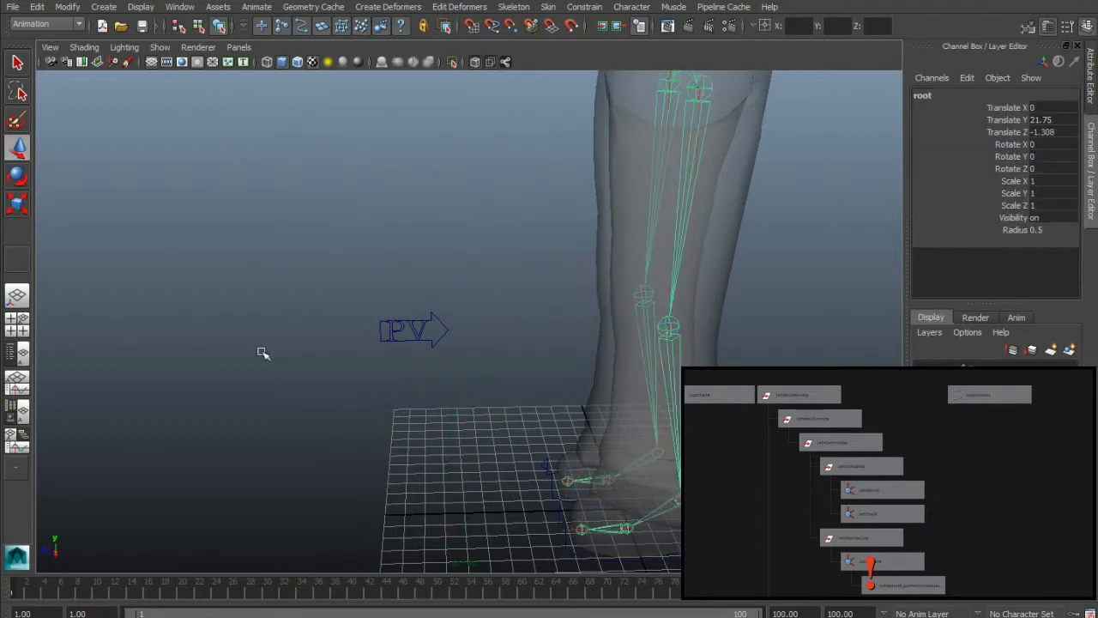
pyautogui.keyDown('alt'); pyautogui.moveTo(456, 453); pyautogui.dragTo(534, 421); pyautogui.keyUp('alt')
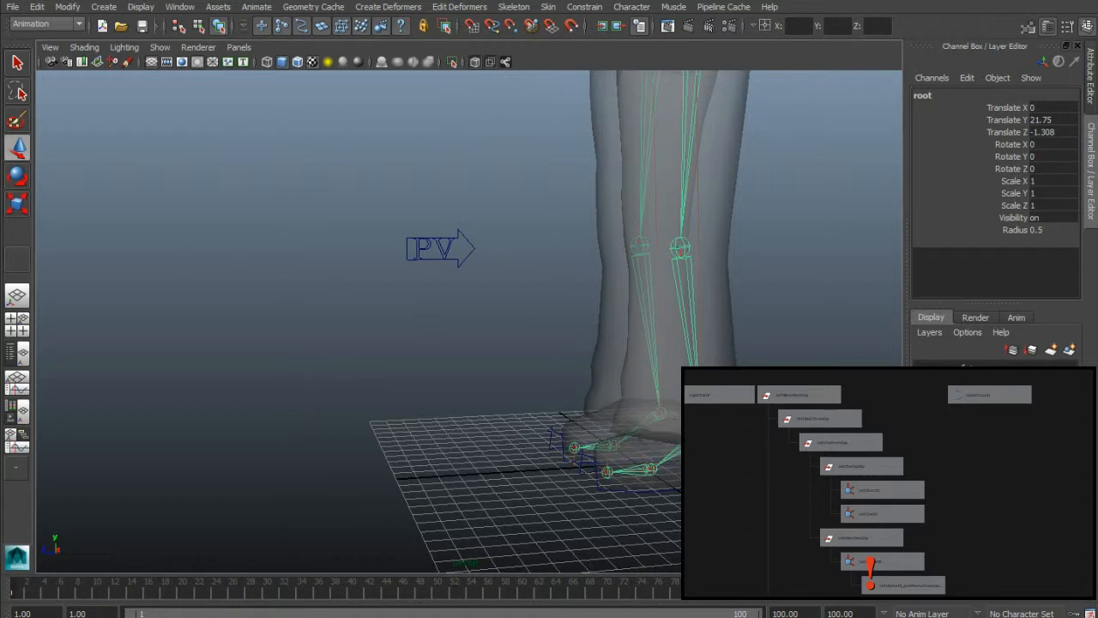
pyautogui.keyDown('alt'); pyautogui.moveTo(752, 351); pyautogui.dragTo(746, 505, button='middle'); pyautogui.keyUp('alt')
pyautogui.keyDown('alt'); pyautogui.moveTo(587, 378); pyautogui.dragTo(562, 292, button='middle'); pyautogui.keyUp('alt')
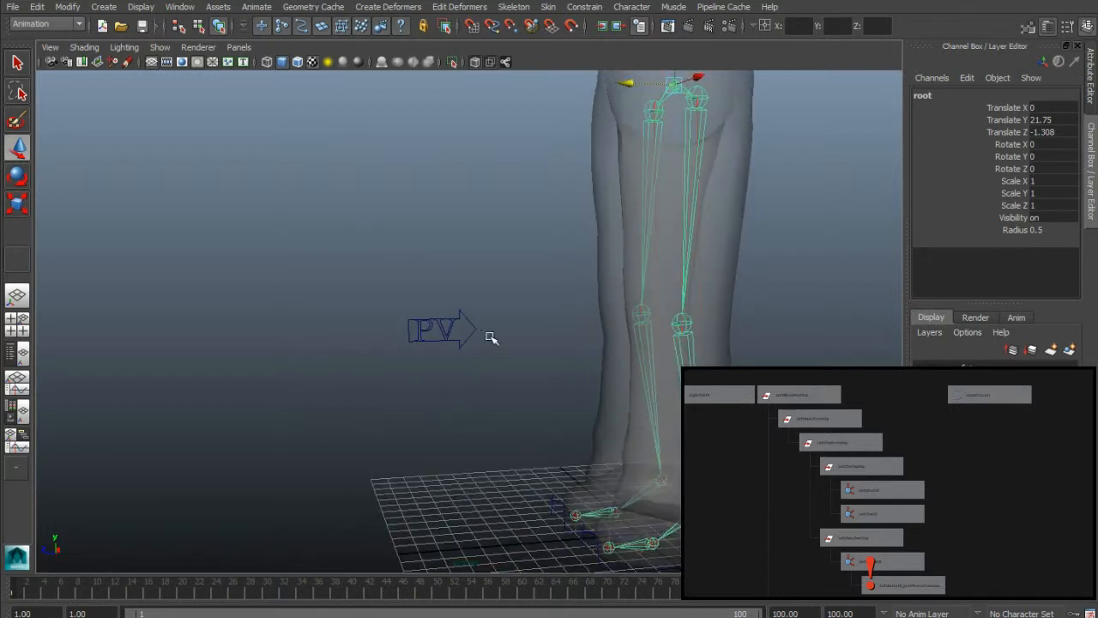
pyautogui.moveTo(481, 397)
pyautogui.keyDown('alt'); pyautogui.mouseDown()
pyautogui.moveTo(478, 427)
pyautogui.moveTo(462, 398)
pyautogui.mouseUp(); pyautogui.keyUp('alt')
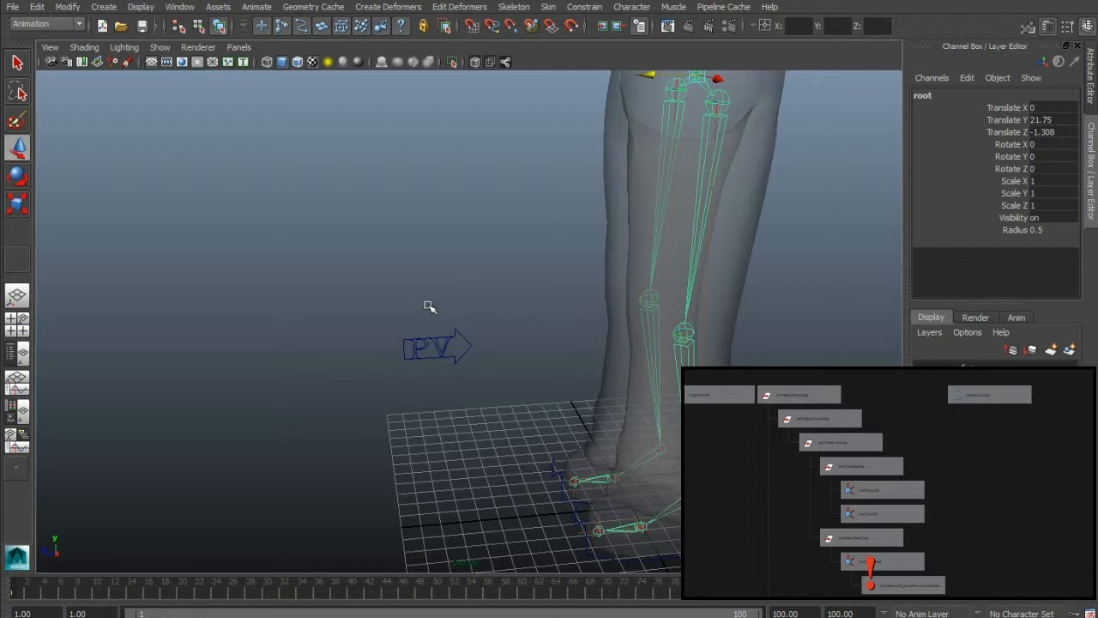
pyautogui.keyDown('alt'); pyautogui.moveTo(490, 444); pyautogui.dragTo(566, 447); pyautogui.keyUp('alt')
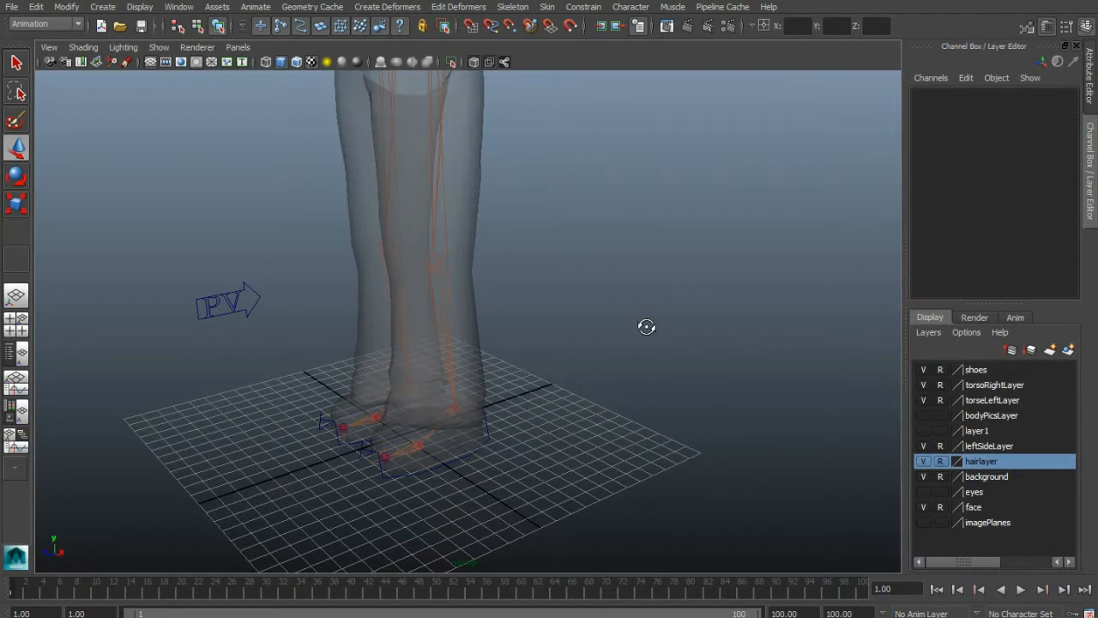
# - Rename the PV arrow control curve in front of the left knee as leftLegPoleVector
pyautogui.keyDown('alt'); pyautogui.moveTo(623, 321); pyautogui.dragTo(656, 299, button='right'); pyautogui.keyUp('alt')
pyautogui.keyDown('alt'); pyautogui.moveTo(655, 299); pyautogui.dragTo(661, 314); pyautogui.keyUp('alt')
pyautogui.click(271, 293)
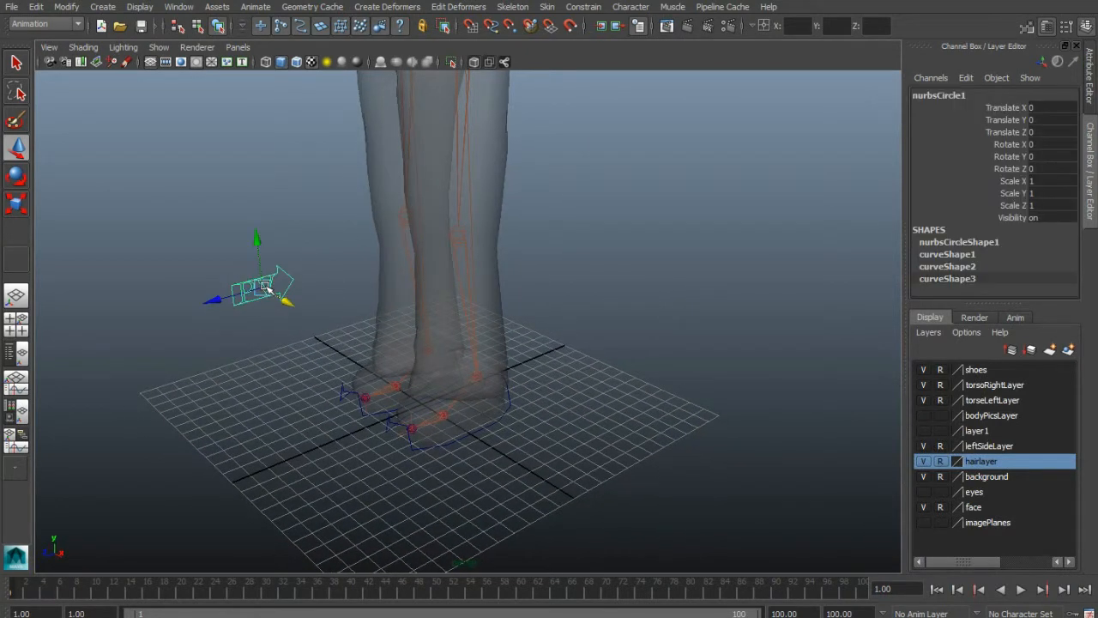
pyautogui.doubleClick(939, 96)
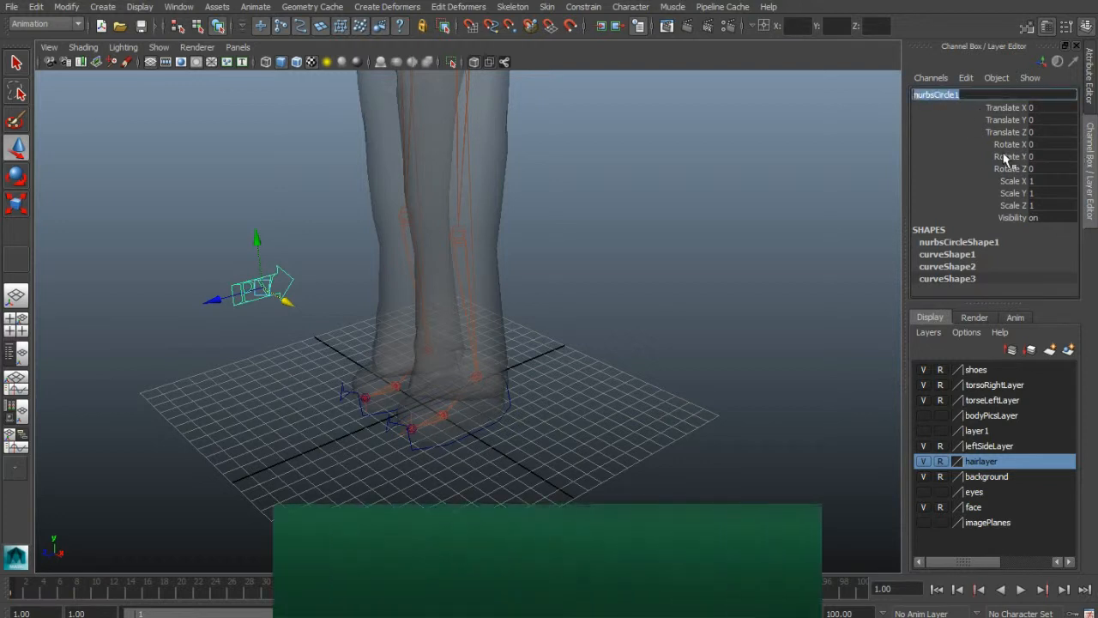
pyautogui.write('leftPol')
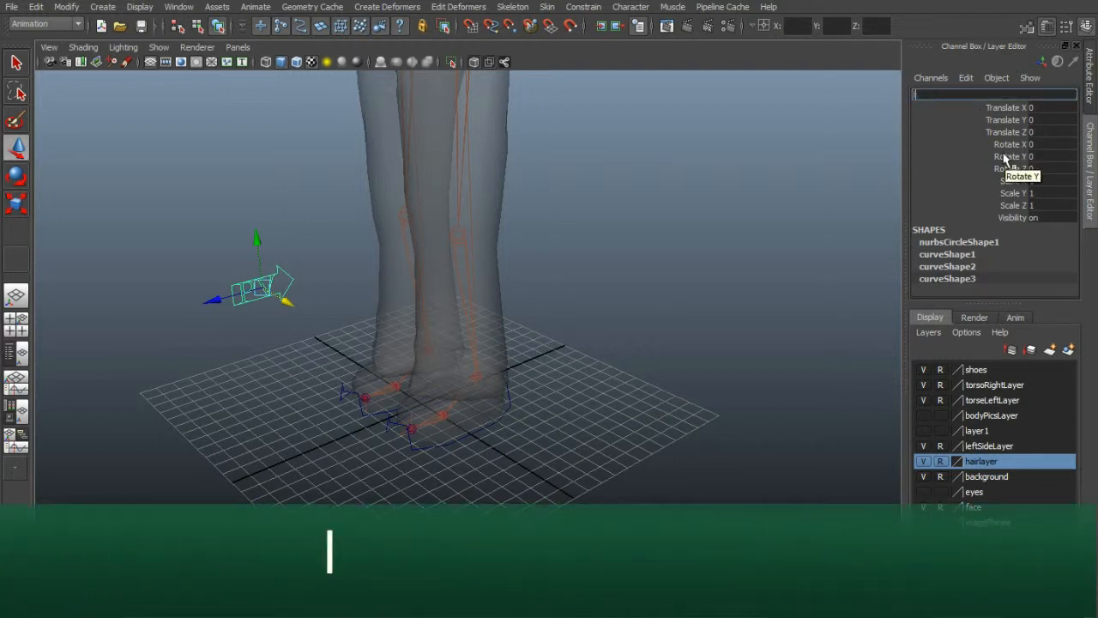
pyautogui.write('e')
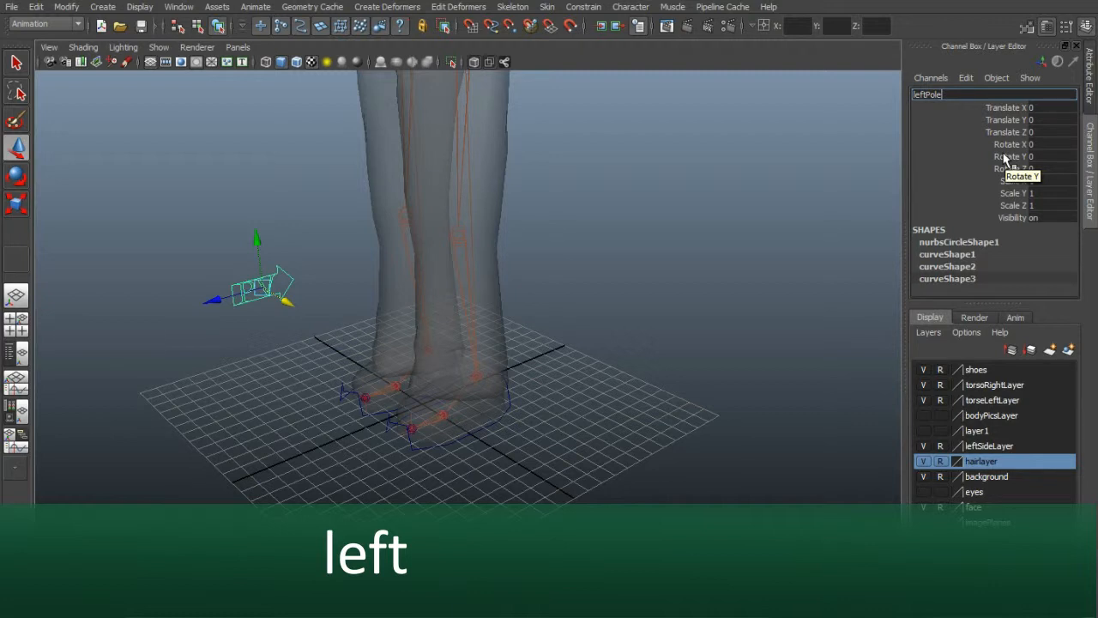
pyautogui.press('BackSpace')
pyautogui.press('BackSpace')
pyautogui.press('BackSpace')
pyautogui.press('BackSpace')
pyautogui.write('LegPoleVecto')
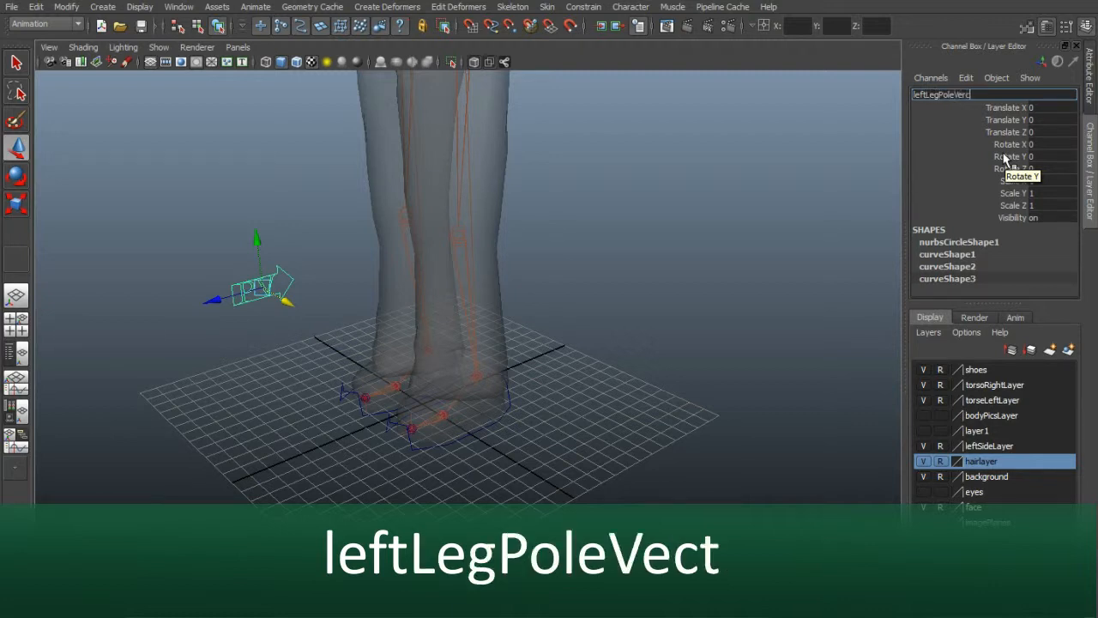
pyautogui.press('BackSpace')
pyautogui.press('BackSpace')
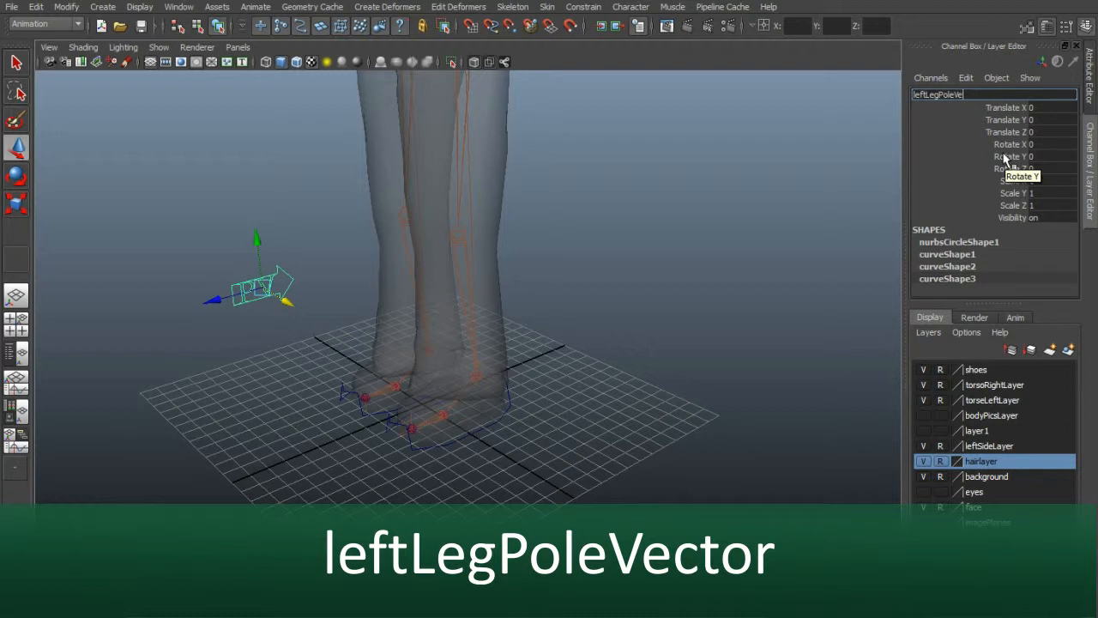
pyautogui.write('tor')
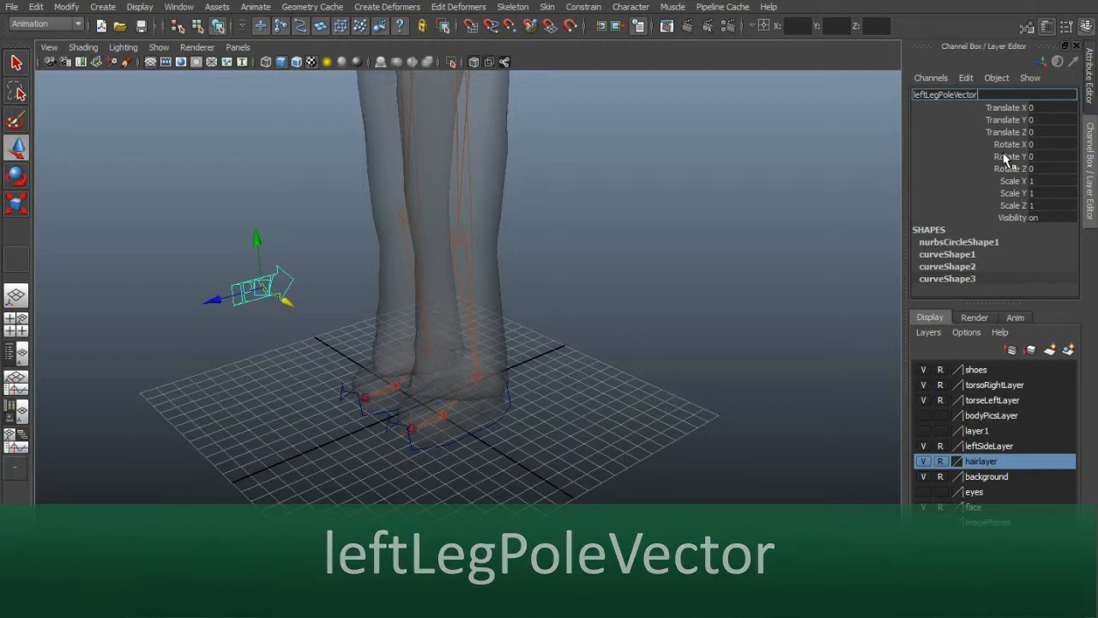
pyautogui.click(788, 194)
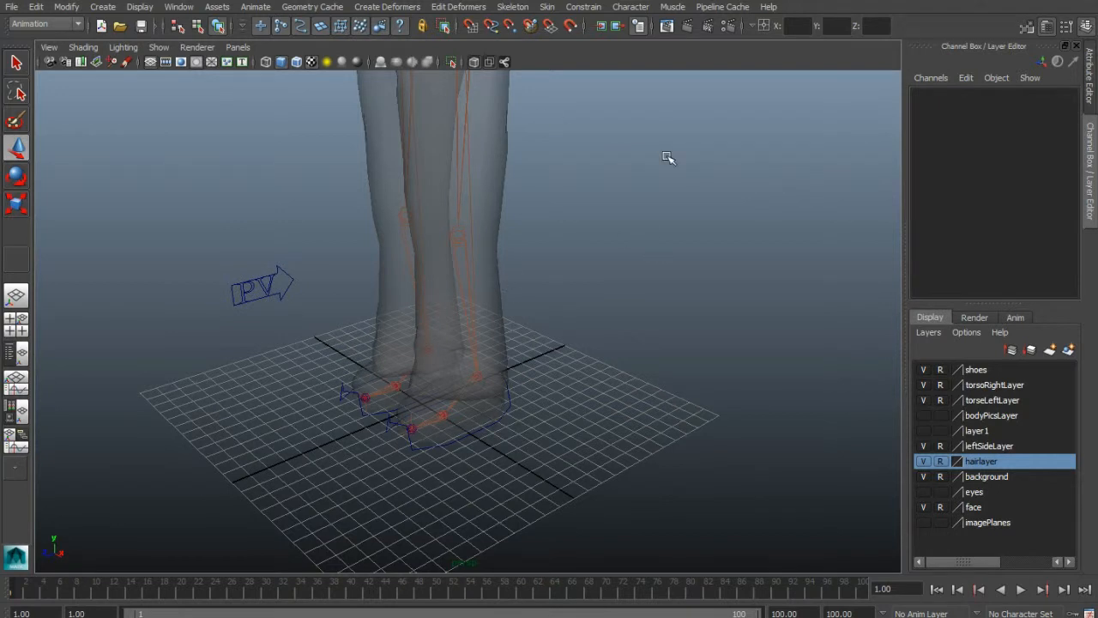
# - Try a small test move of the leftLegPoleVector control and undo it
pyautogui.click(278, 294)
pyautogui.moveTo(278, 294)
pyautogui.mouseDown()
pyautogui.moveTo(362, 320)
pyautogui.moveTo(261, 304)
pyautogui.mouseUp()
pyautogui.hotkey('ctrl', 'z')
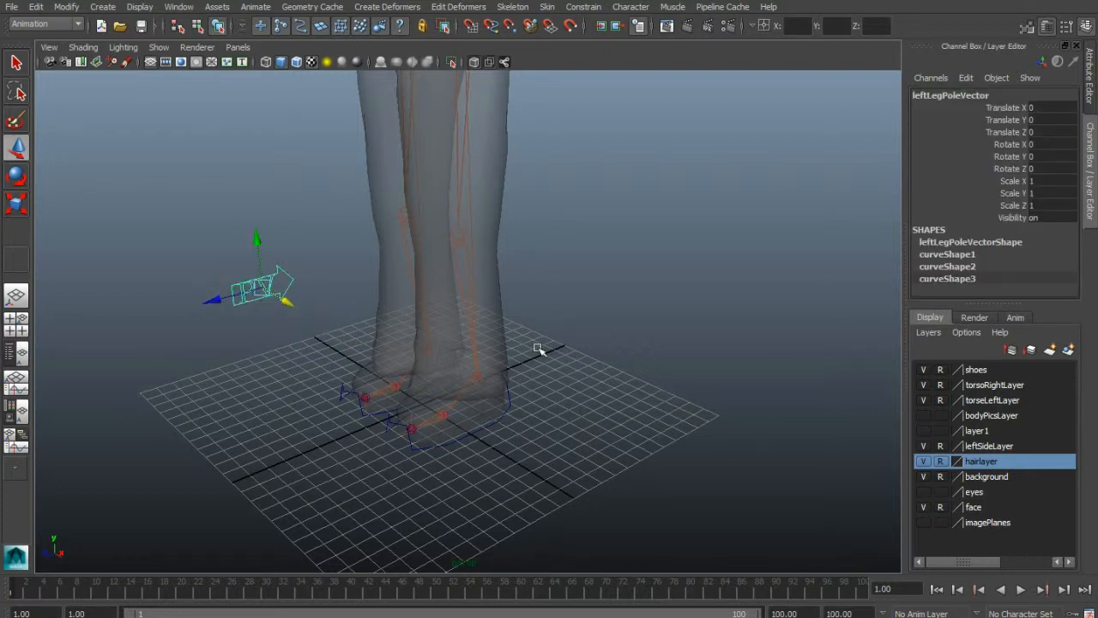
pyautogui.keyDown('alt'); pyautogui.moveTo(633, 356); pyautogui.dragTo(633, 363, button='middle'); pyautogui.keyUp('alt')
pyautogui.moveTo(623, 412)
pyautogui.keyDown('alt'); pyautogui.mouseDown()
pyautogui.moveTo(634, 407)
pyautogui.moveTo(629, 395)
pyautogui.mouseUp(); pyautogui.keyUp('alt')
pyautogui.click(506, 397)
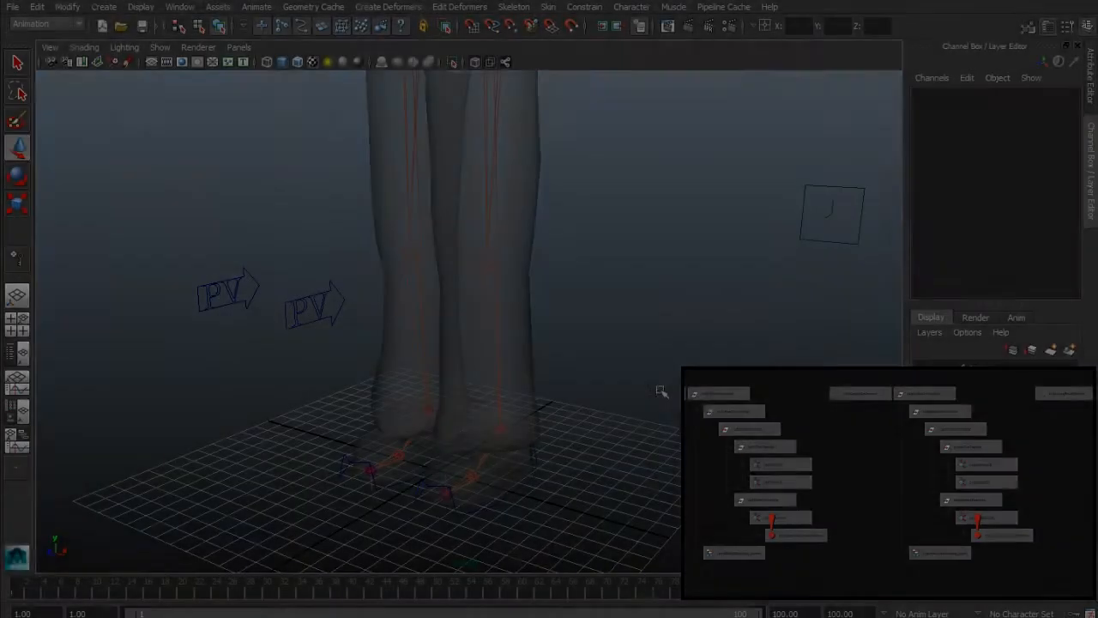
# - Select the right foot control and examine the scene hierarchy of foot groups, IK handles, pole vector constraints and root joint chains
pyautogui.keyDown('alt'); pyautogui.moveTo(661, 387); pyautogui.dragTo(676, 426); pyautogui.keyUp('alt')
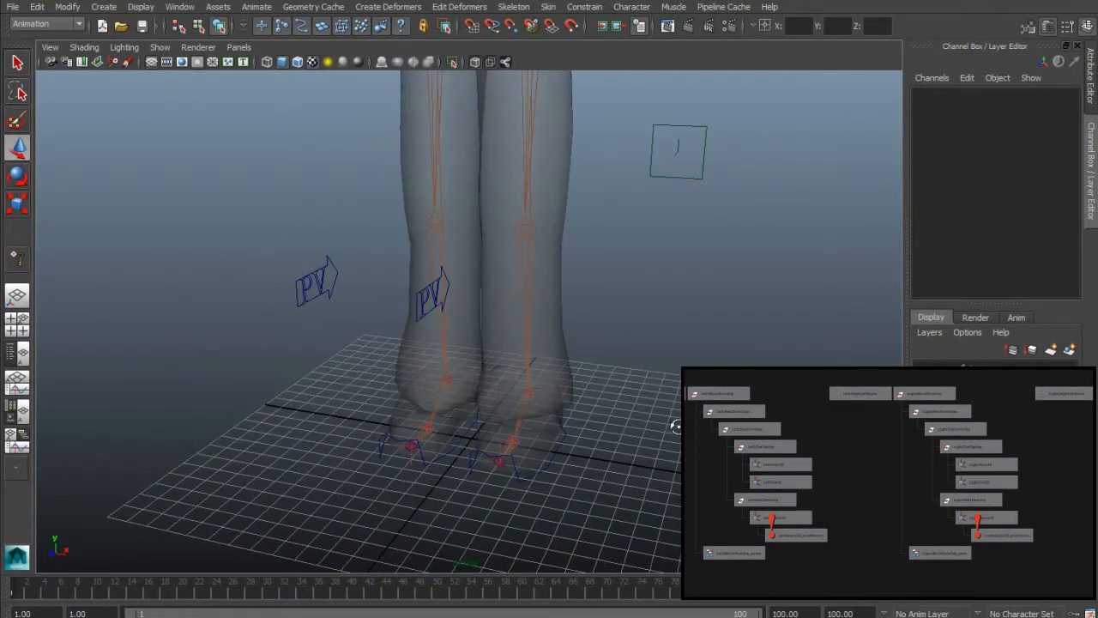
pyautogui.click(462, 443)
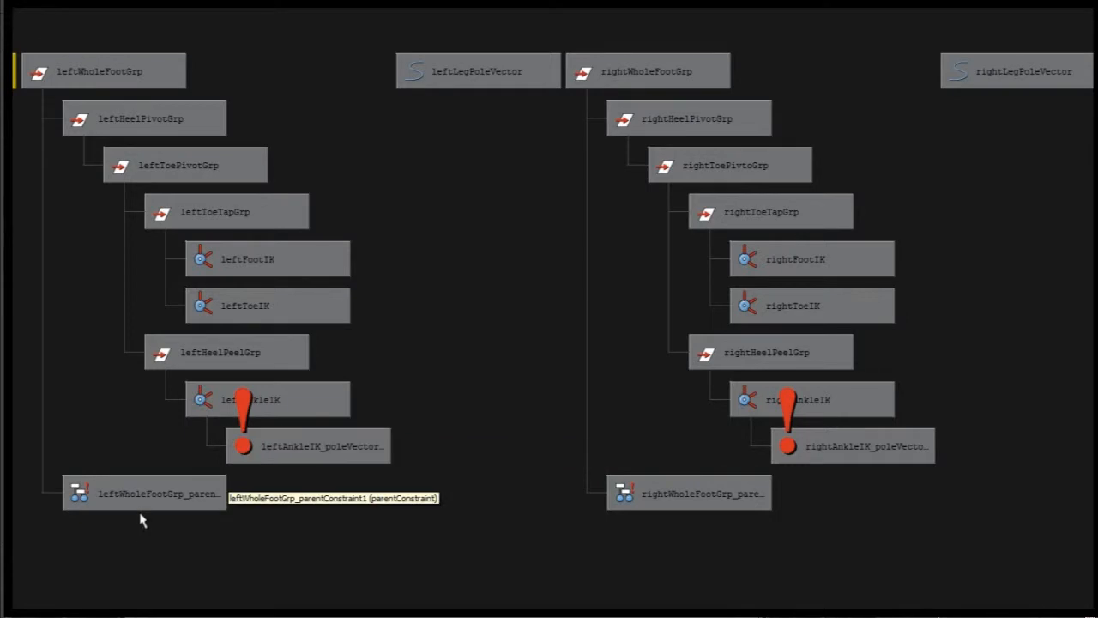
pyautogui.keyDown('alt'); pyautogui.moveTo(500, 397); pyautogui.dragTo(457, 389, button='right'); pyautogui.keyUp('alt')
pyautogui.keyDown('alt'); pyautogui.moveTo(461, 387); pyautogui.dragTo(672, 367, button='middle'); pyautogui.keyUp('alt')
pyautogui.keyDown('alt'); pyautogui.moveTo(240, 354); pyautogui.dragTo(621, 322, button='middle'); pyautogui.keyUp('alt')
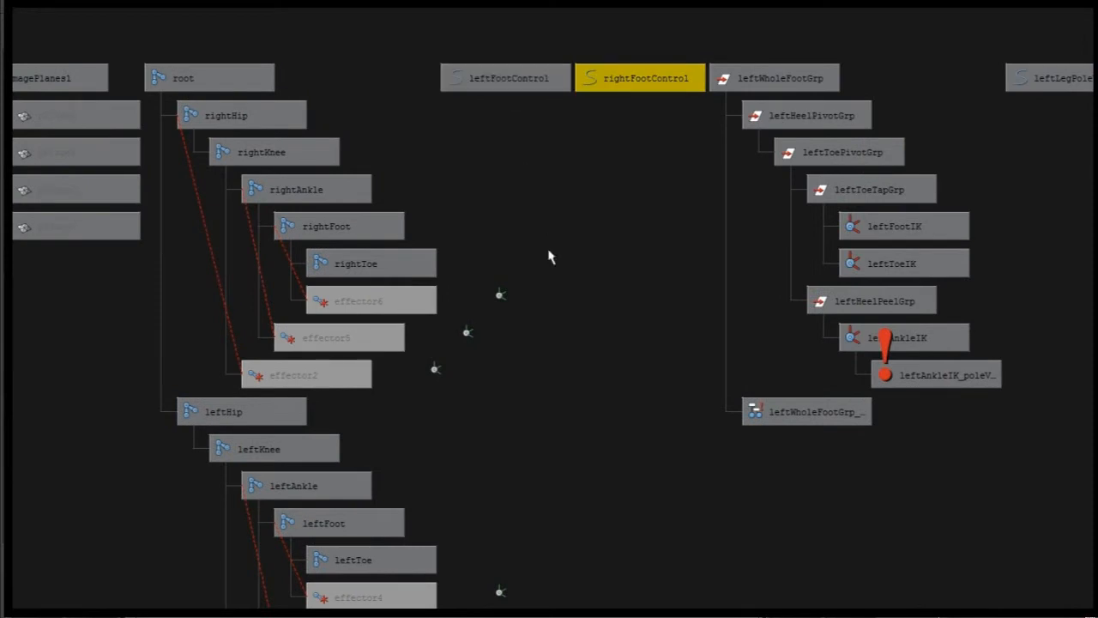
pyautogui.keyDown('alt'); pyautogui.moveTo(548, 250); pyautogui.dragTo(658, 211, button='middle'); pyautogui.keyUp('alt')
pyautogui.keyDown('alt'); pyautogui.moveTo(657, 211); pyautogui.dragTo(599, 221, button='right'); pyautogui.keyUp('alt')
pyautogui.keyDown('alt'); pyautogui.moveTo(599, 227); pyautogui.dragTo(615, 198, button='middle'); pyautogui.keyUp('alt')
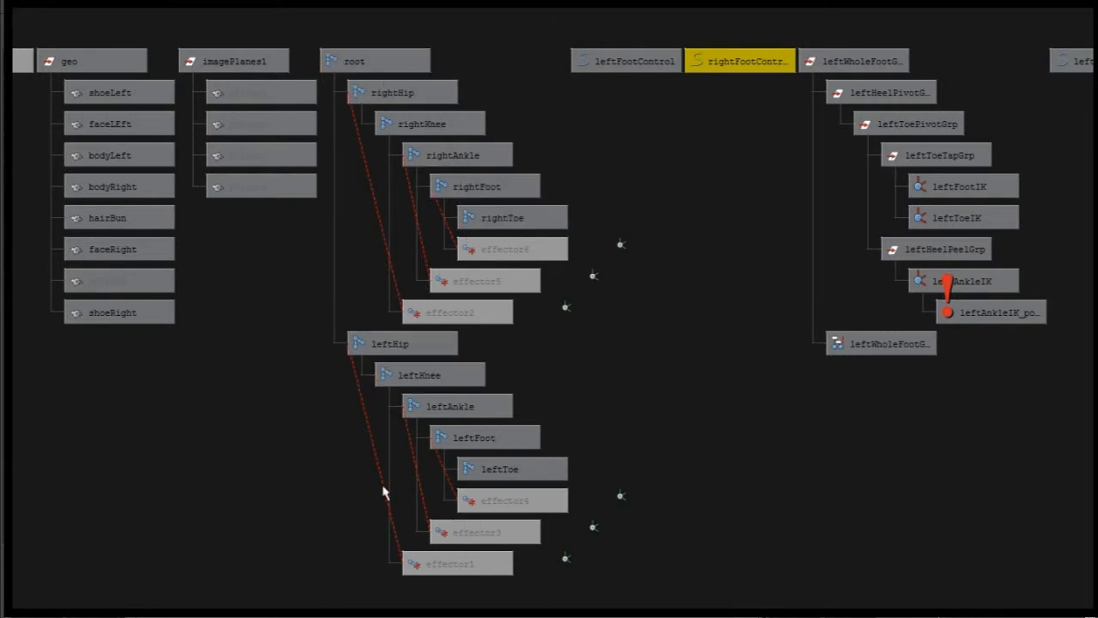
pyautogui.keyDown('alt'); pyautogui.moveTo(287, 476); pyautogui.dragTo(332, 460, button='right'); pyautogui.keyUp('alt')
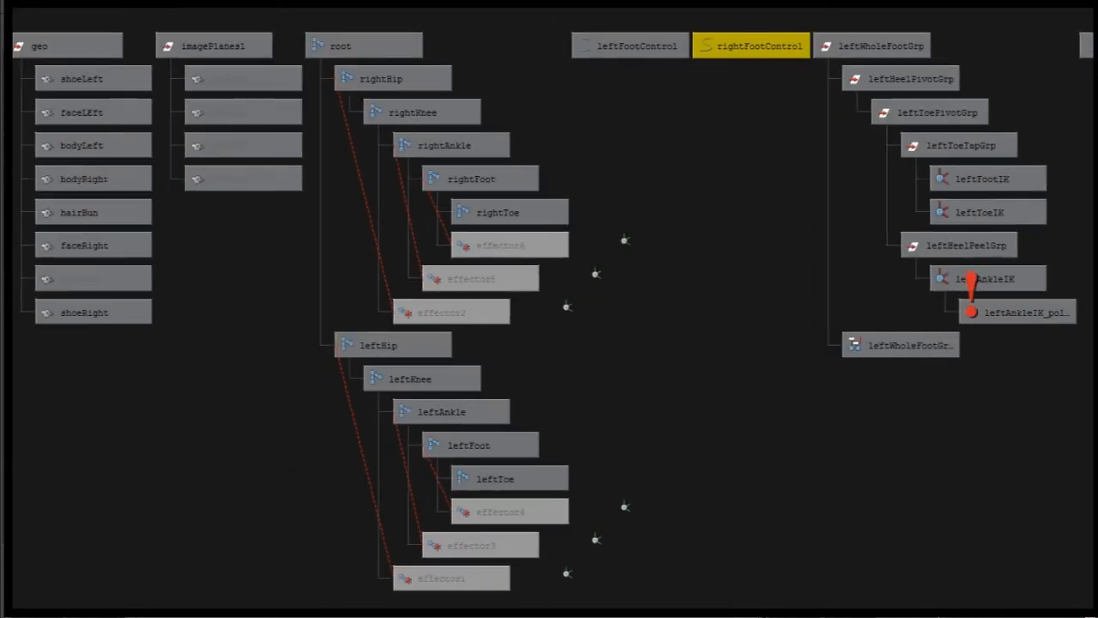
# - Select the left foot control and inspect the leg rig with both PV arrows from several angles
pyautogui.click(725, 376)
pyautogui.keyDown('alt'); pyautogui.moveTo(725, 367); pyautogui.dragTo(679, 369); pyautogui.keyUp('alt')
pyautogui.keyDown('alt'); pyautogui.moveTo(641, 356); pyautogui.dragTo(736, 369, button='middle'); pyautogui.keyUp('alt')
pyautogui.keyDown('alt'); pyautogui.moveTo(736, 369); pyautogui.dragTo(710, 372); pyautogui.keyUp('alt')
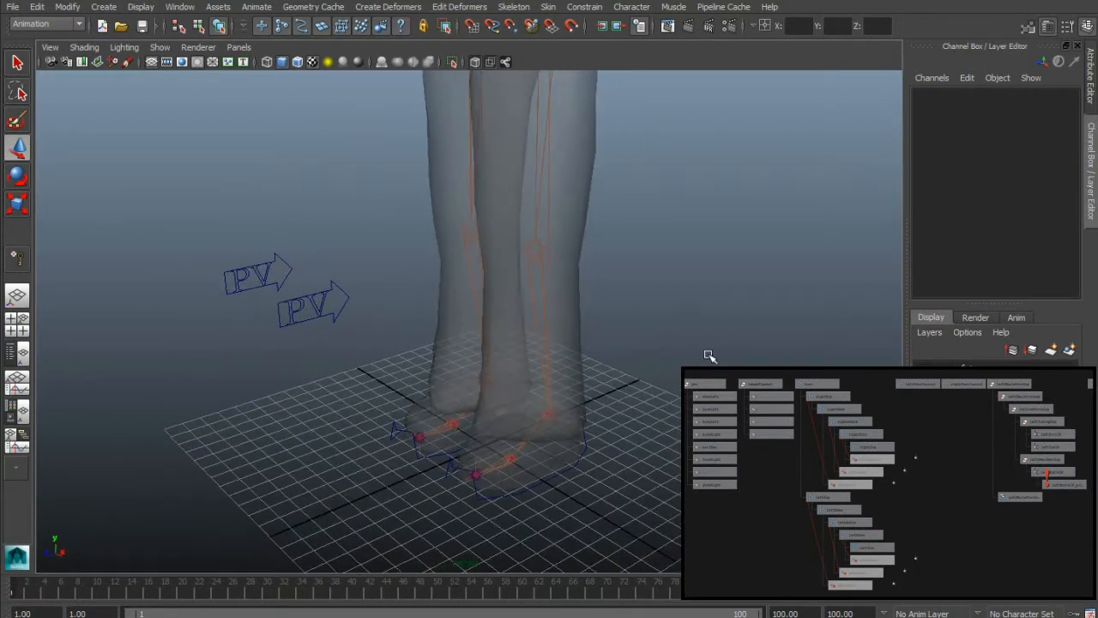
pyautogui.keyDown('alt'); pyautogui.moveTo(711, 356); pyautogui.dragTo(712, 386, button='middle'); pyautogui.keyUp('alt')
pyautogui.keyDown('alt'); pyautogui.moveTo(712, 386); pyautogui.dragTo(673, 381, button='right'); pyautogui.keyUp('alt')
pyautogui.moveTo(673, 370)
pyautogui.keyDown('alt'); pyautogui.mouseDown(button='middle')
pyautogui.moveTo(672, 401)
pyautogui.moveTo(674, 387)
pyautogui.mouseUp(button='middle'); pyautogui.keyUp('alt')
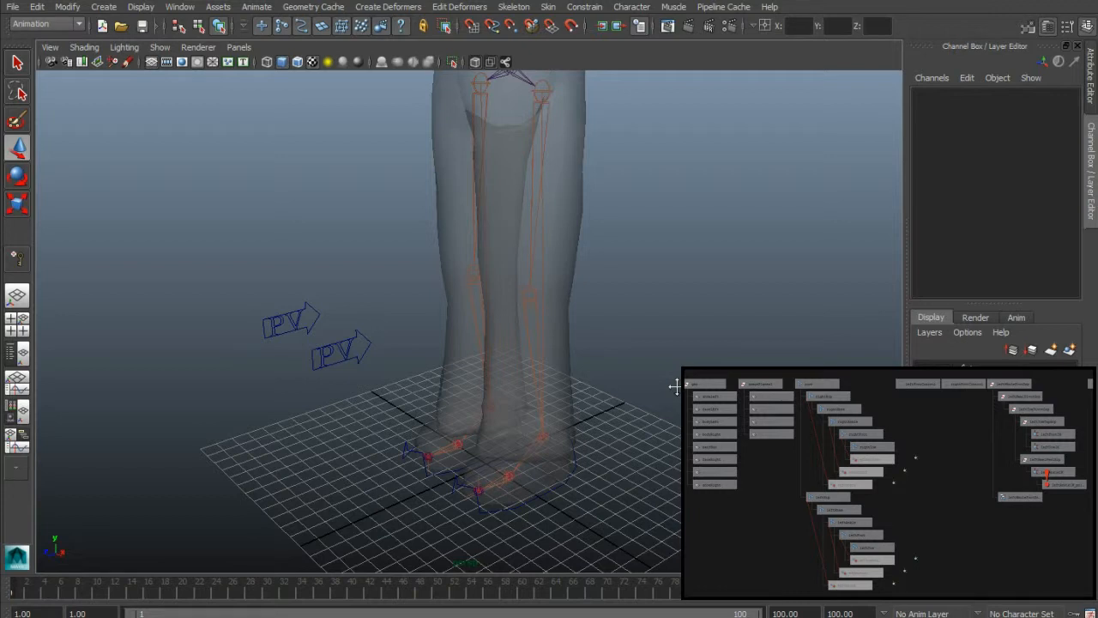
pyautogui.click(580, 460)
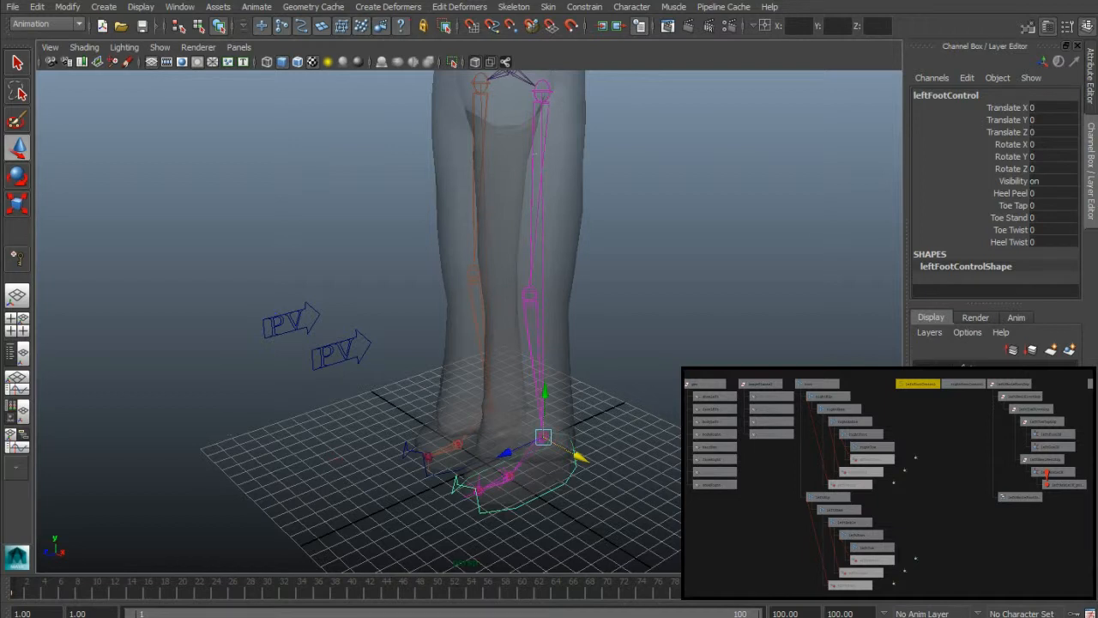
pyautogui.keyDown('alt'); pyautogui.moveTo(690, 444); pyautogui.dragTo(680, 444); pyautogui.keyUp('alt')
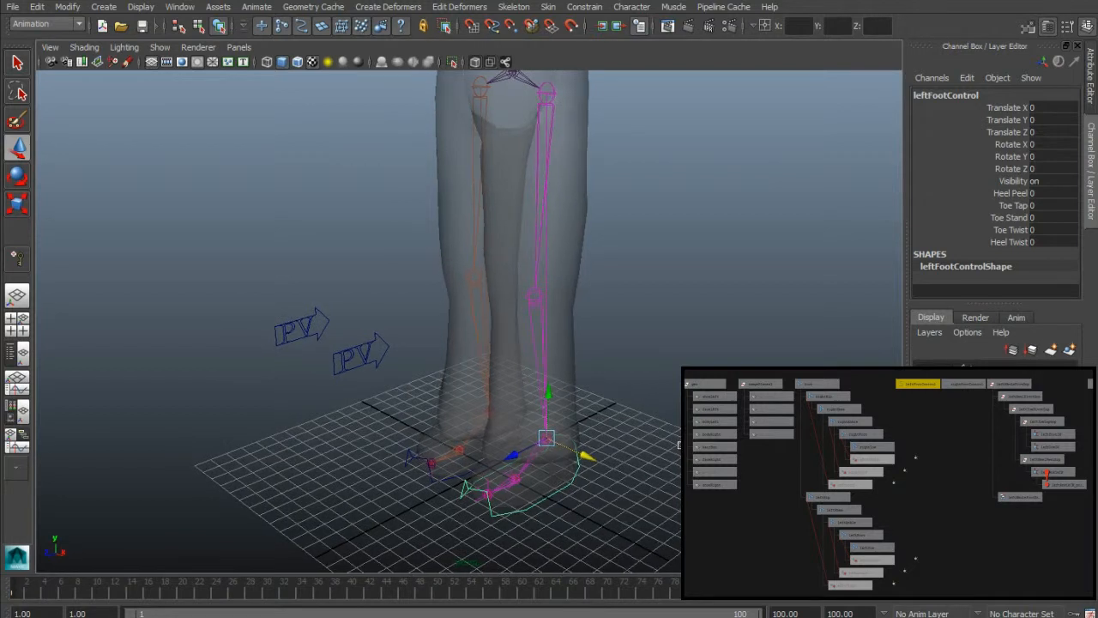
pyautogui.keyDown('alt'); pyautogui.moveTo(677, 453); pyautogui.dragTo(656, 425, button='middle'); pyautogui.keyUp('alt')
pyautogui.keyDown('alt'); pyautogui.moveTo(646, 443); pyautogui.dragTo(633, 455); pyautogui.keyUp('alt')
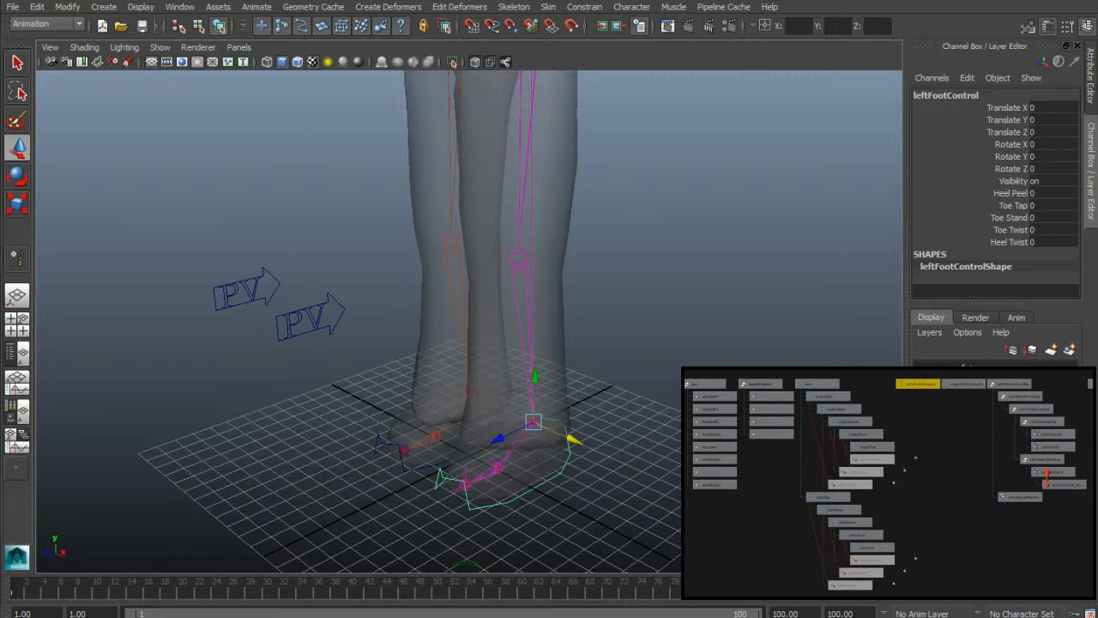
pyautogui.keyDown('alt'); pyautogui.moveTo(748, 333); pyautogui.dragTo(669, 379); pyautogui.keyUp('alt')
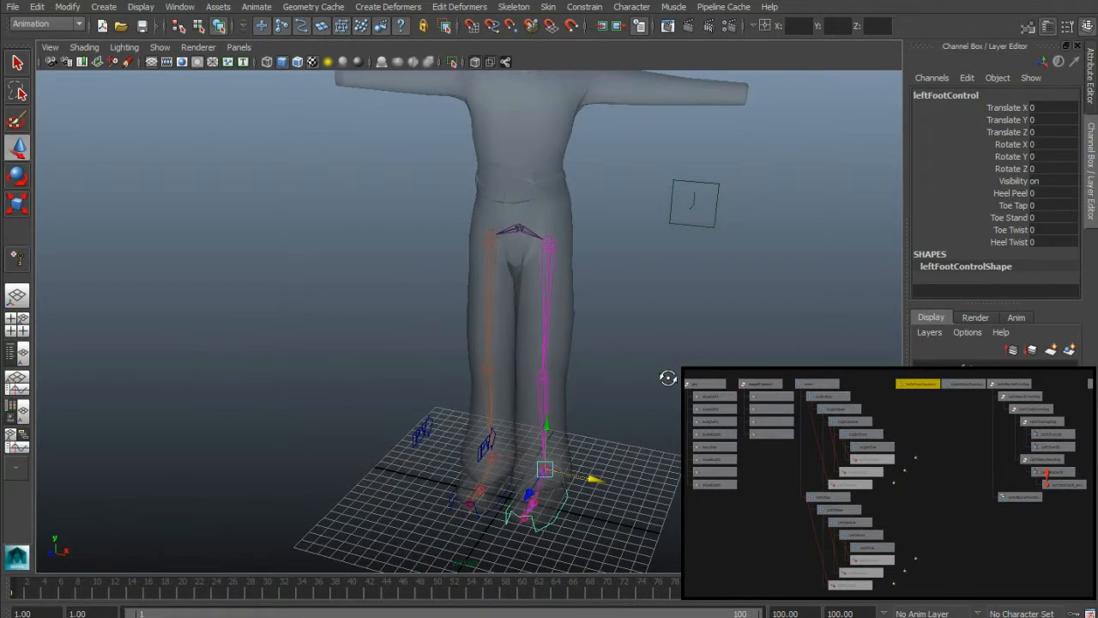